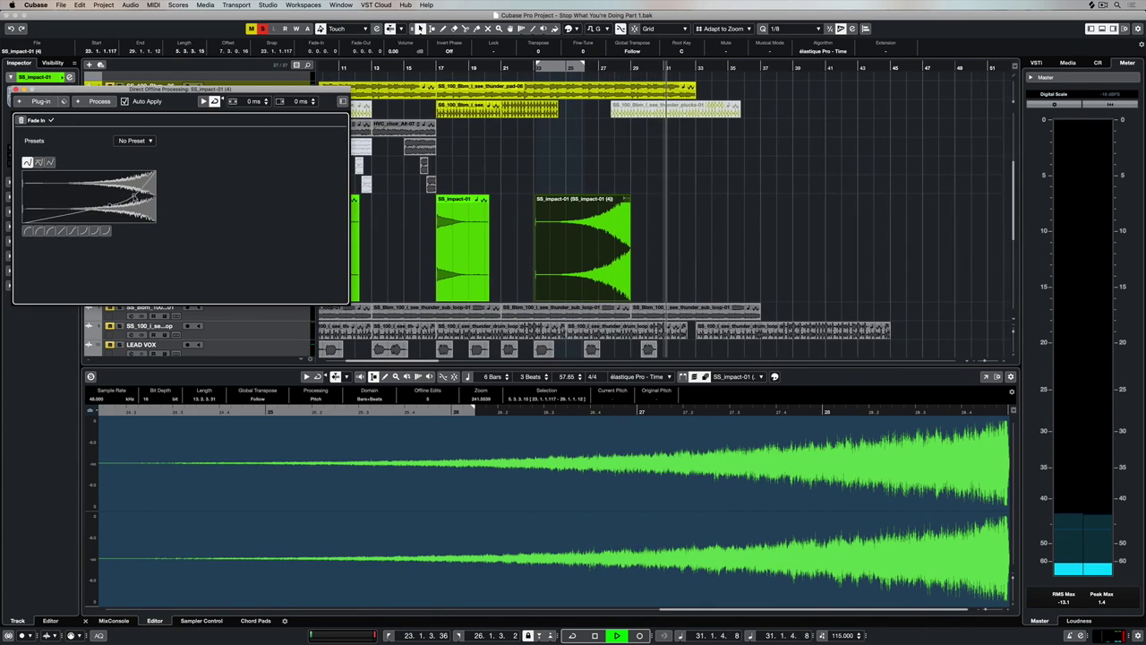
Add a Pitch Shift process to the reversed SS_impact-01 event, set its transpose to 5 and play back the result.
left_click(99, 100)
left_click(133, 179)
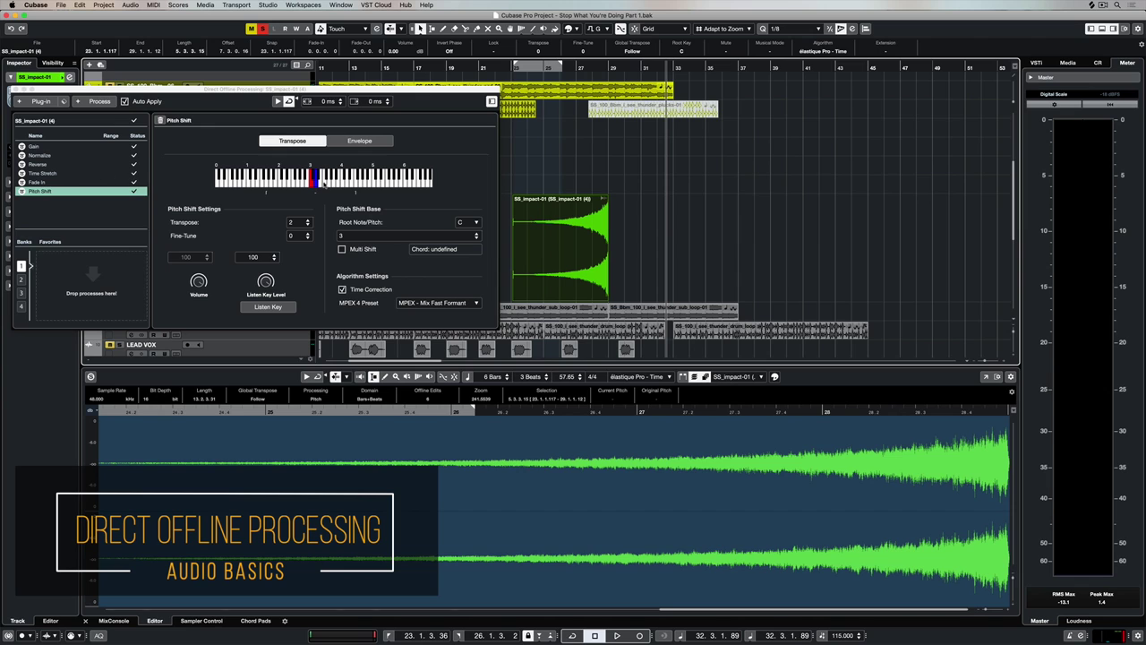
left_click(327, 180)
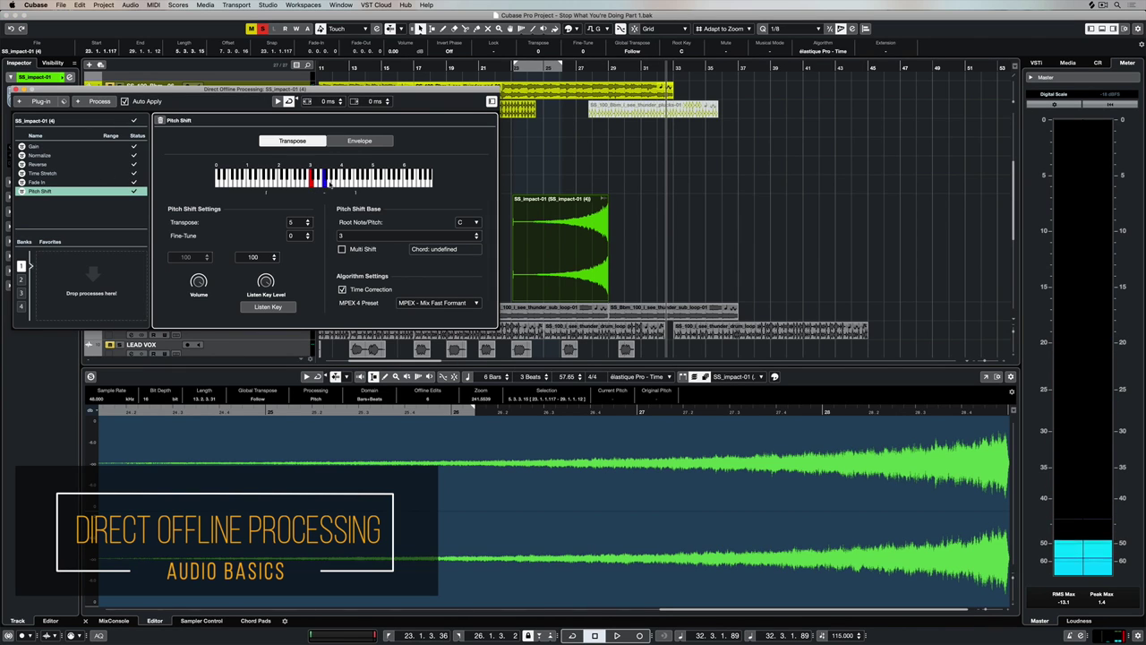
key("l")
key("space")
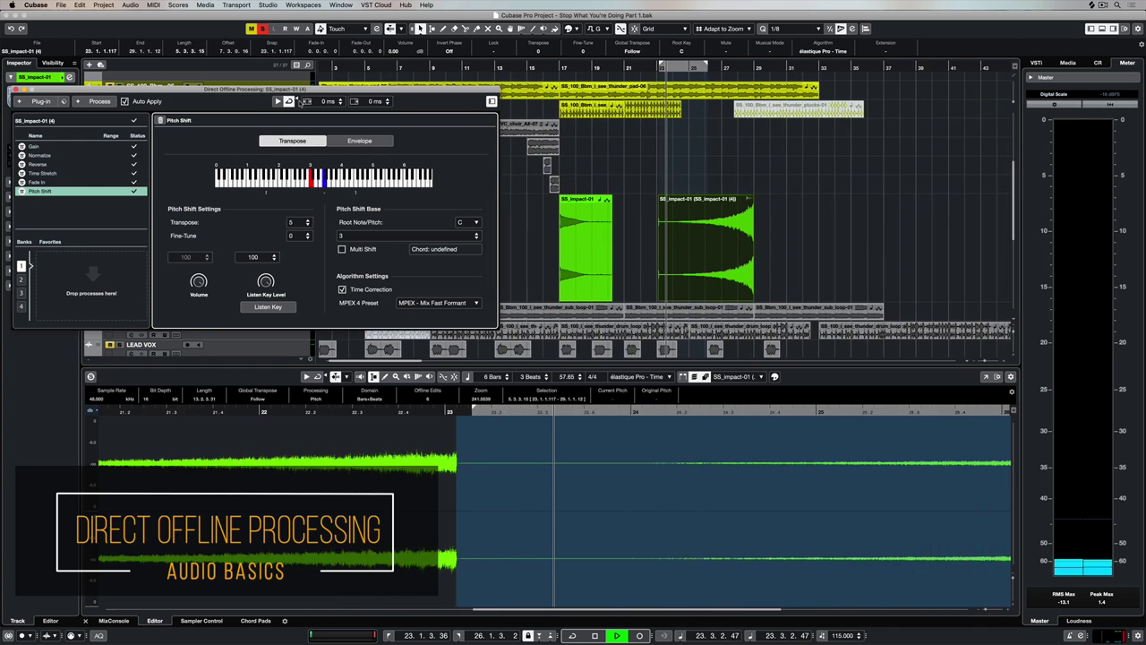
key("space")
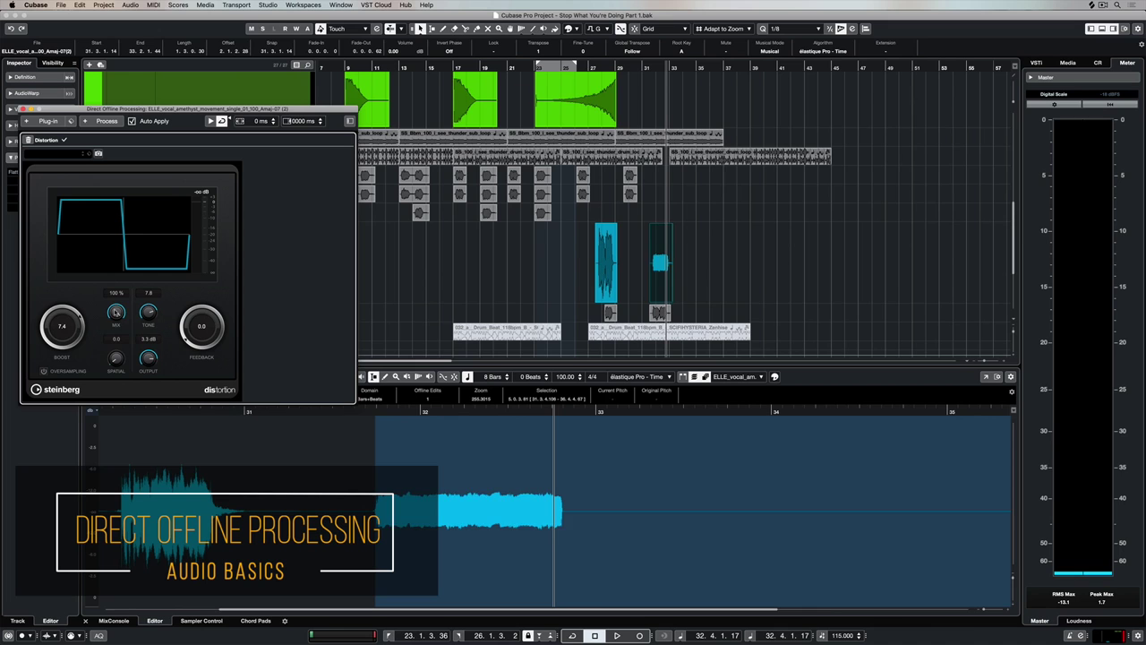
Lower the Distortion mix on the vocal event and choose the Trapped Higher Hats preset for its MultiTap Delay.
mouse_move(115, 311)
left_mouse_down()
mouse_move(115, 333)
mouse_move(115, 321)
left_mouse_up()
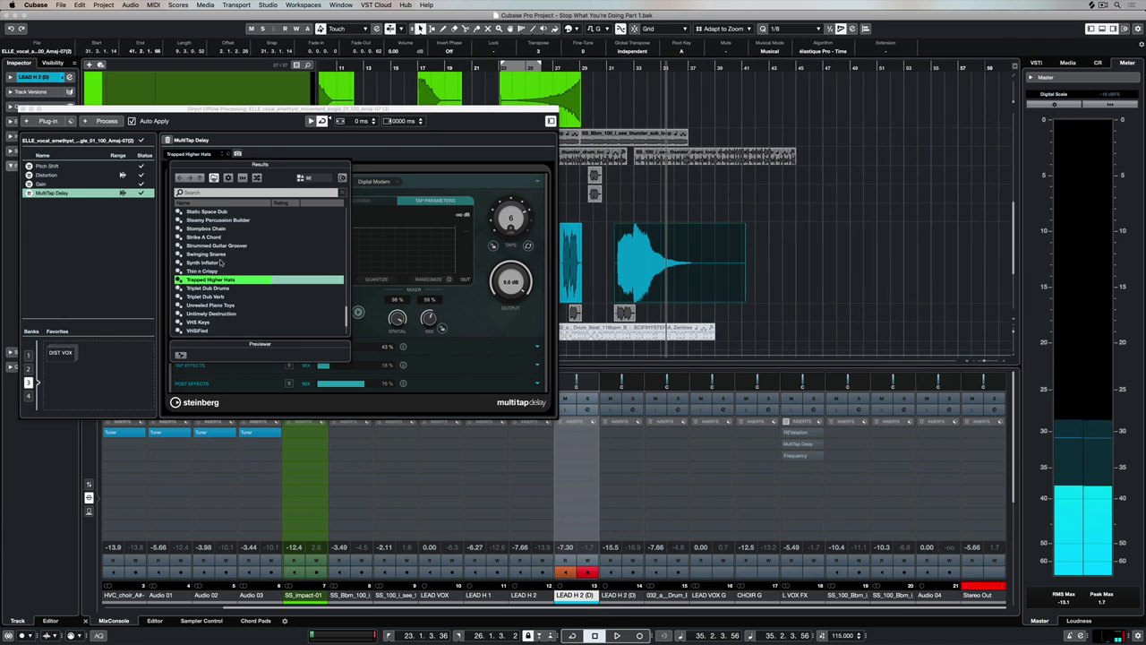
scroll(221, 263, "up", 3)
left_click(212, 279)
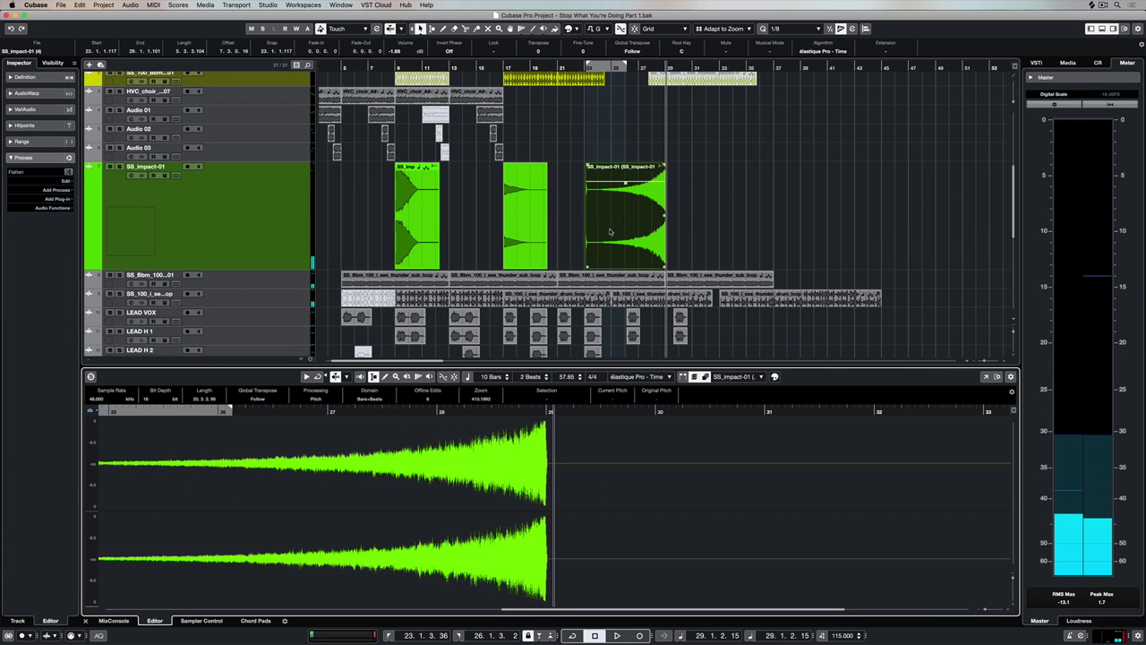
Open Direct Offline Processing for the selected SS_impact-01 event and show its list of applied processes.
key("F7")
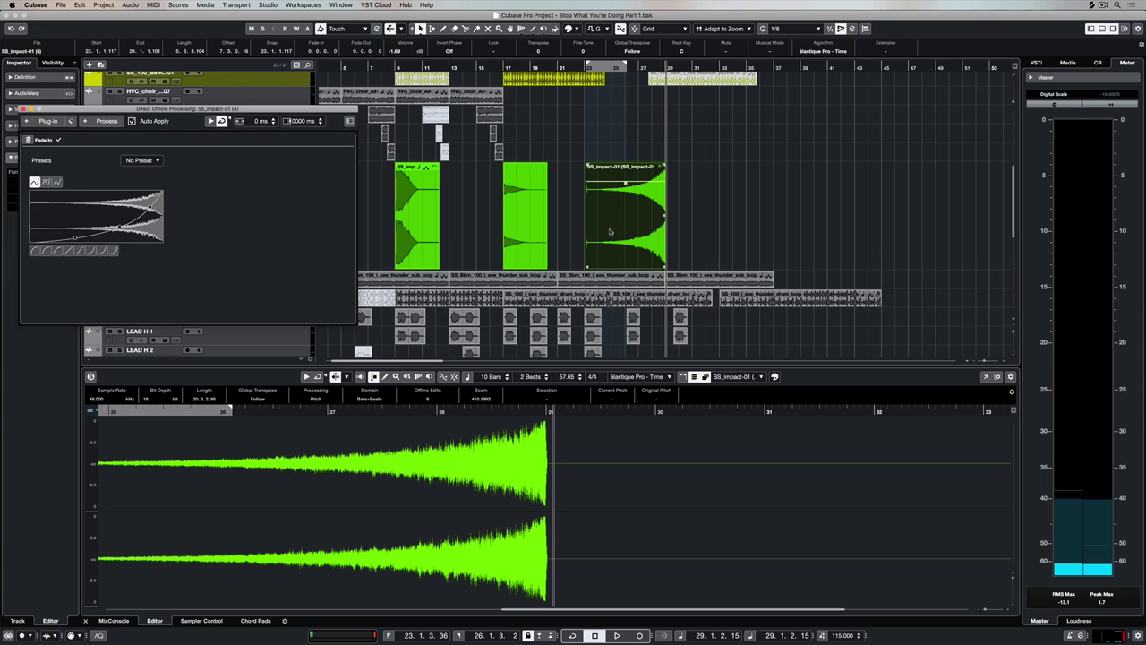
key("F7")
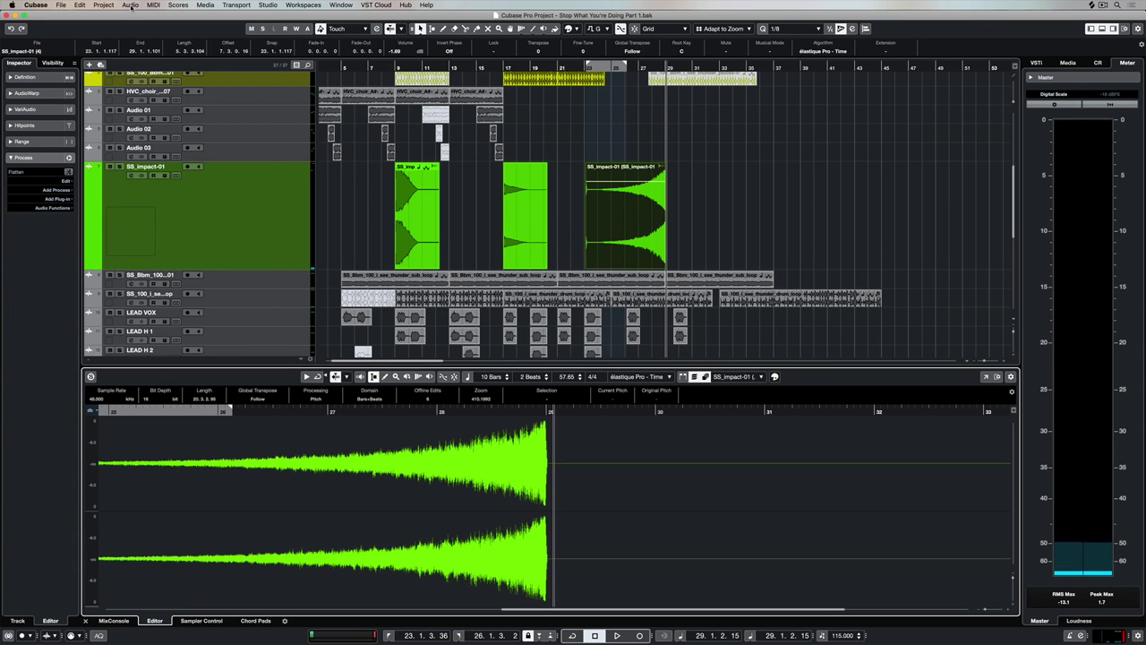
left_click(130, 6)
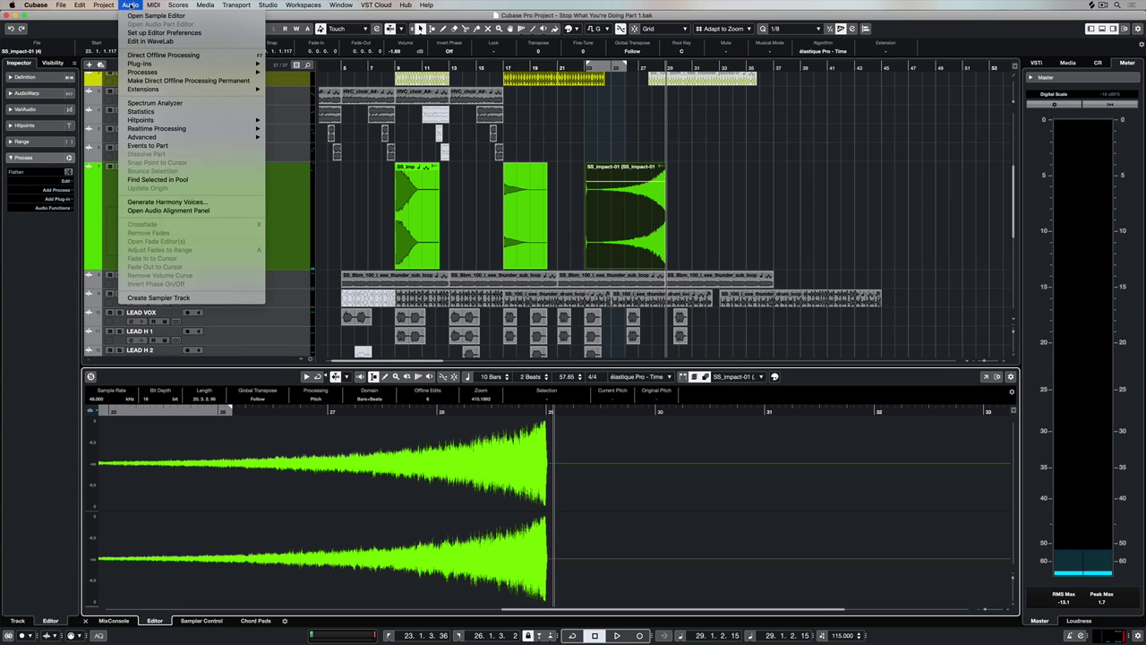
left_click(182, 55)
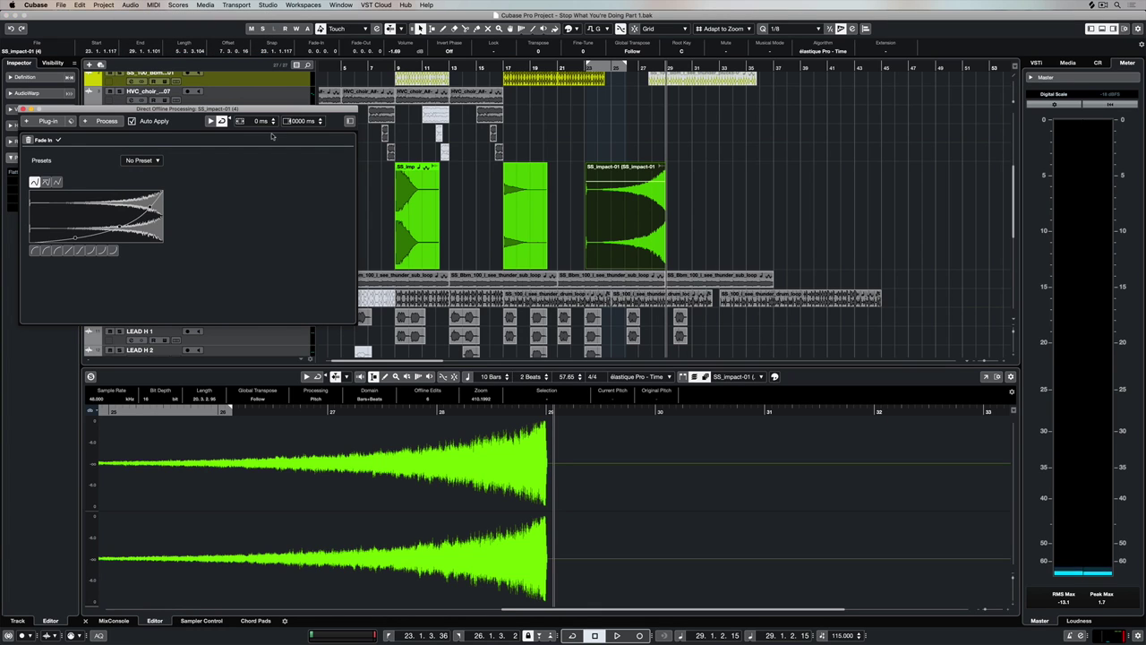
left_click(349, 121)
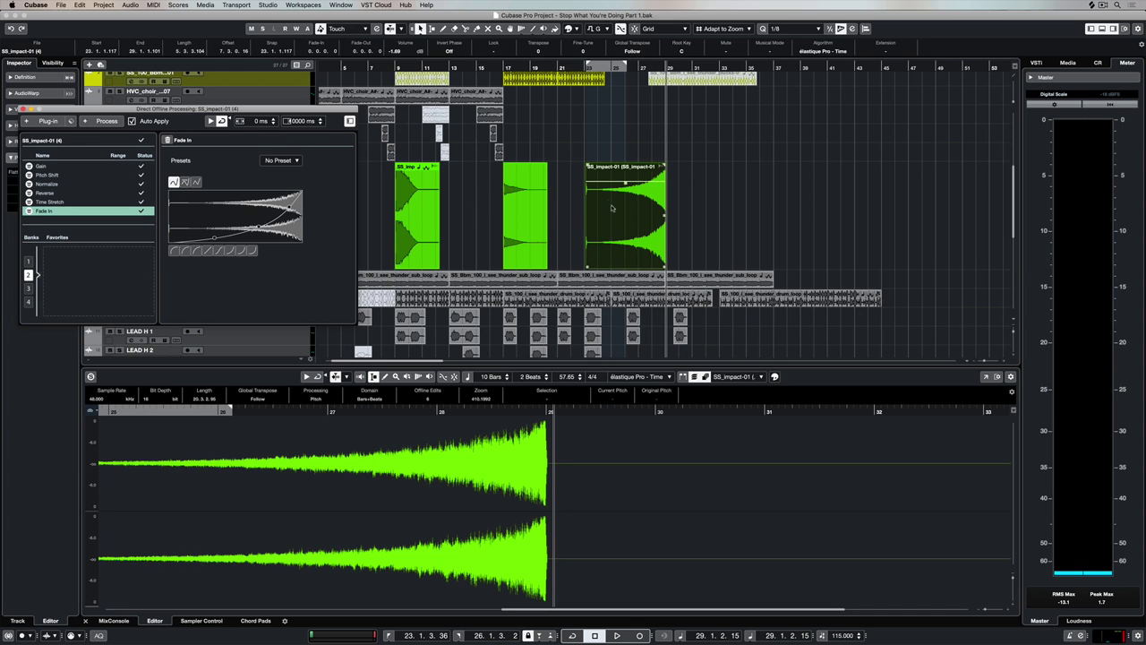
Review the Reverse, Normalize, Pitch Shift, Gain, Time Stretch and Fade In processes applied to the event.
left_click(42, 193)
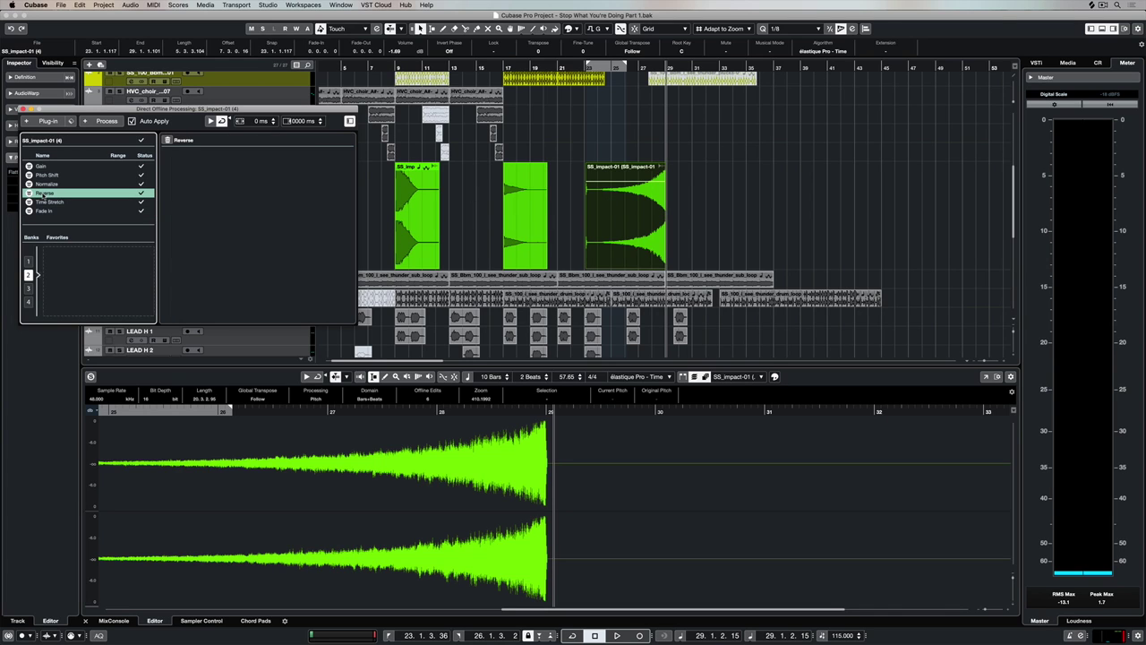
left_click(46, 183)
left_click(49, 174)
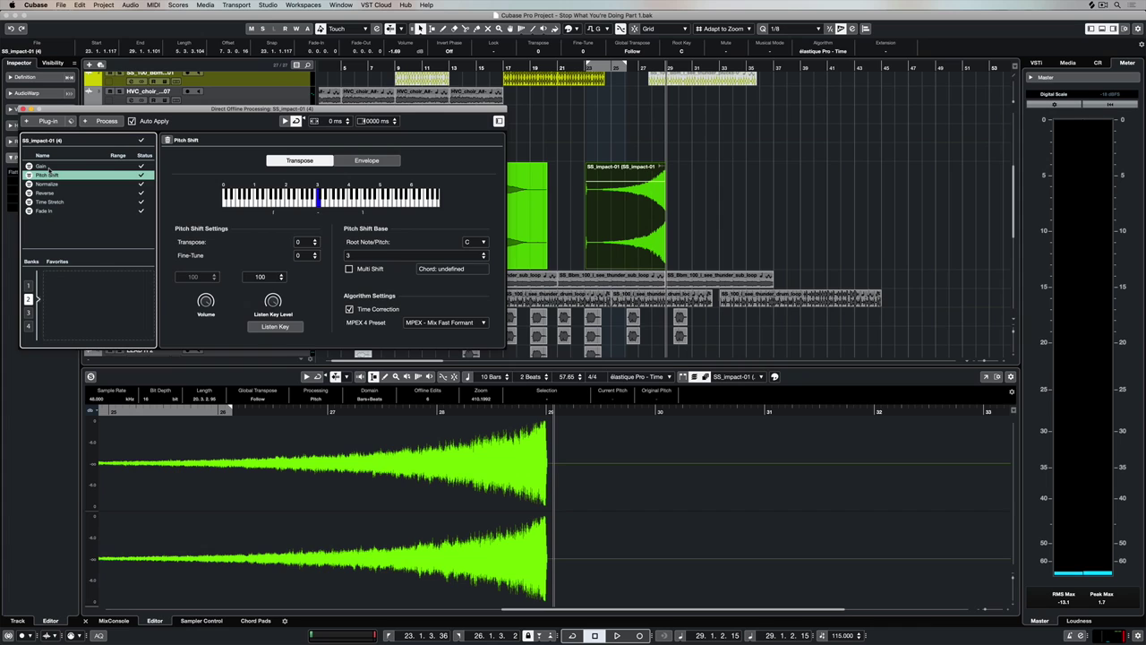
left_click(42, 166)
left_click(52, 202)
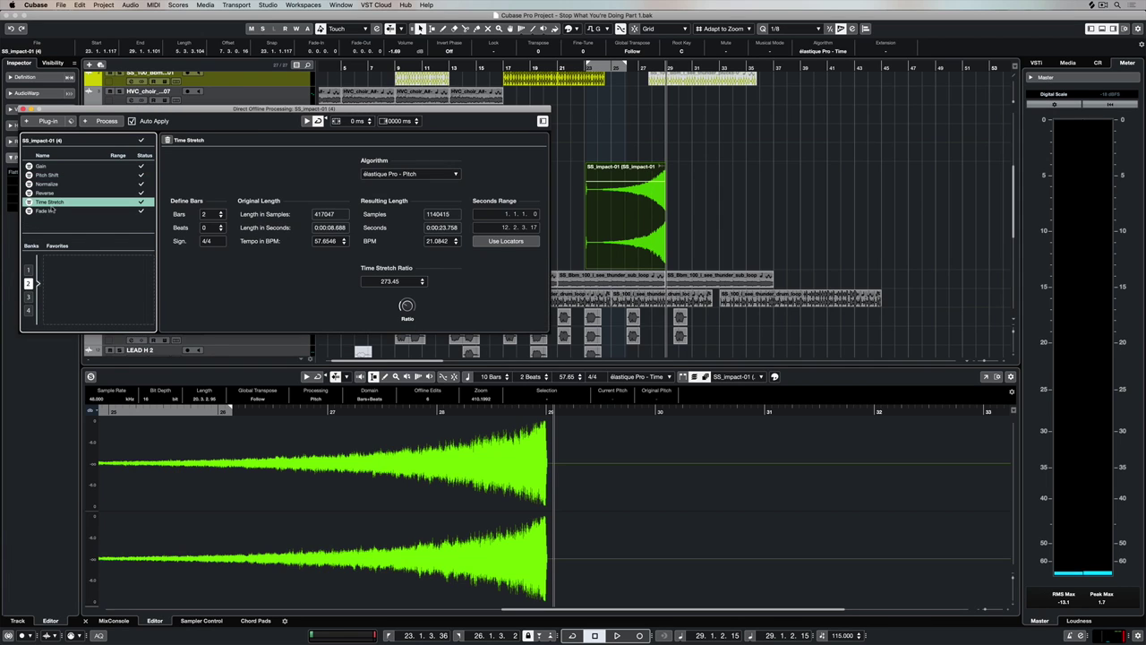
left_click(44, 210)
Select the SS_impact-01 event at bar 17 and turn its bypassed Normalize process back on.
left_click(530, 226)
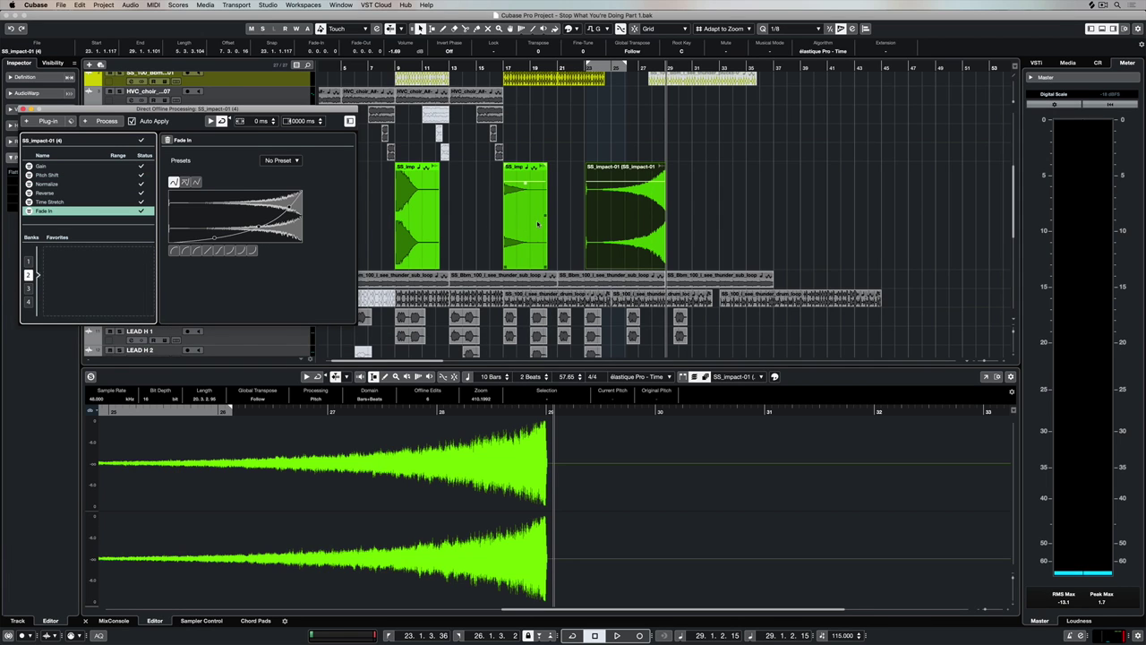
left_click(530, 225)
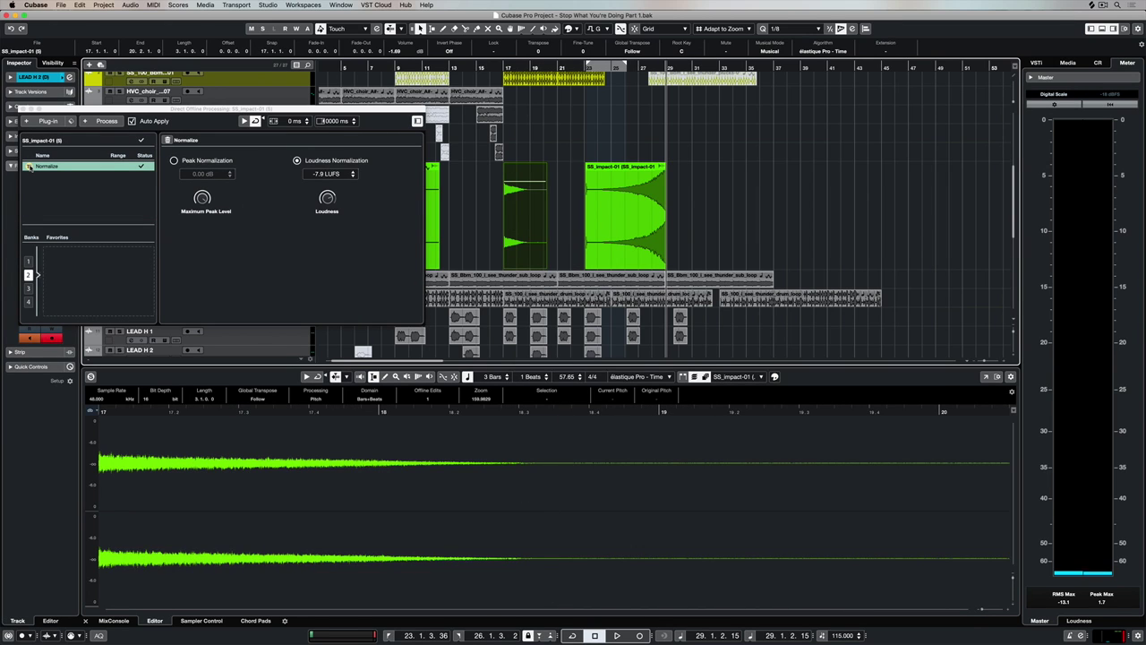
left_click(30, 166)
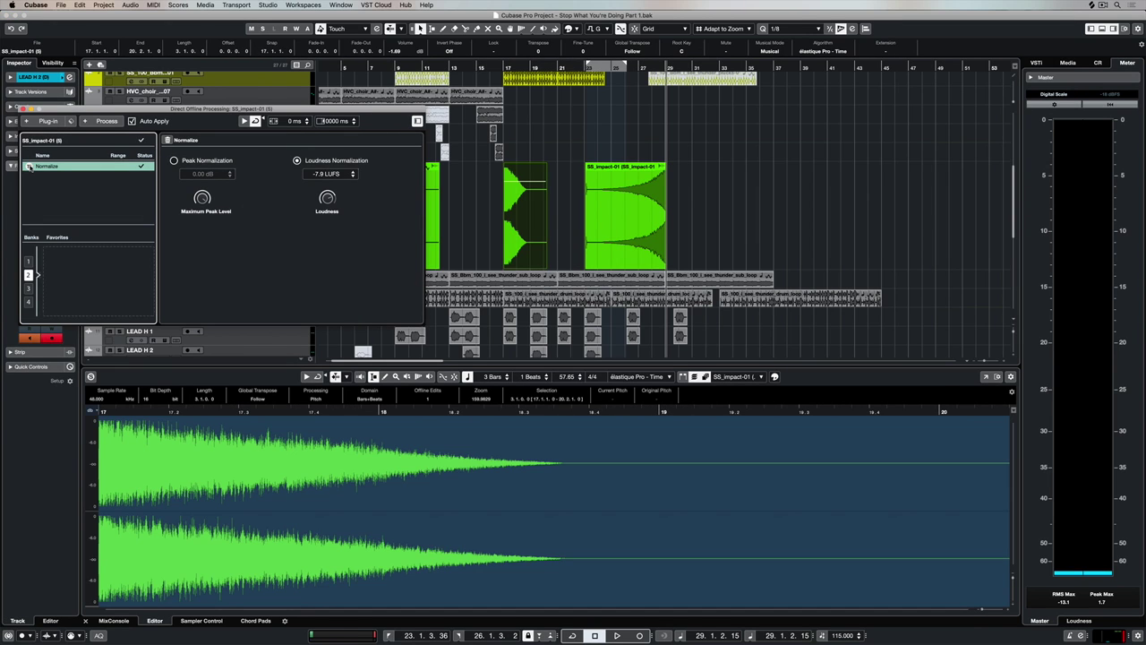
Select the three SS_impact-01 events in turn to compare their offline processing, and look at the available audio processes.
scroll(492, 205, "left", 2)
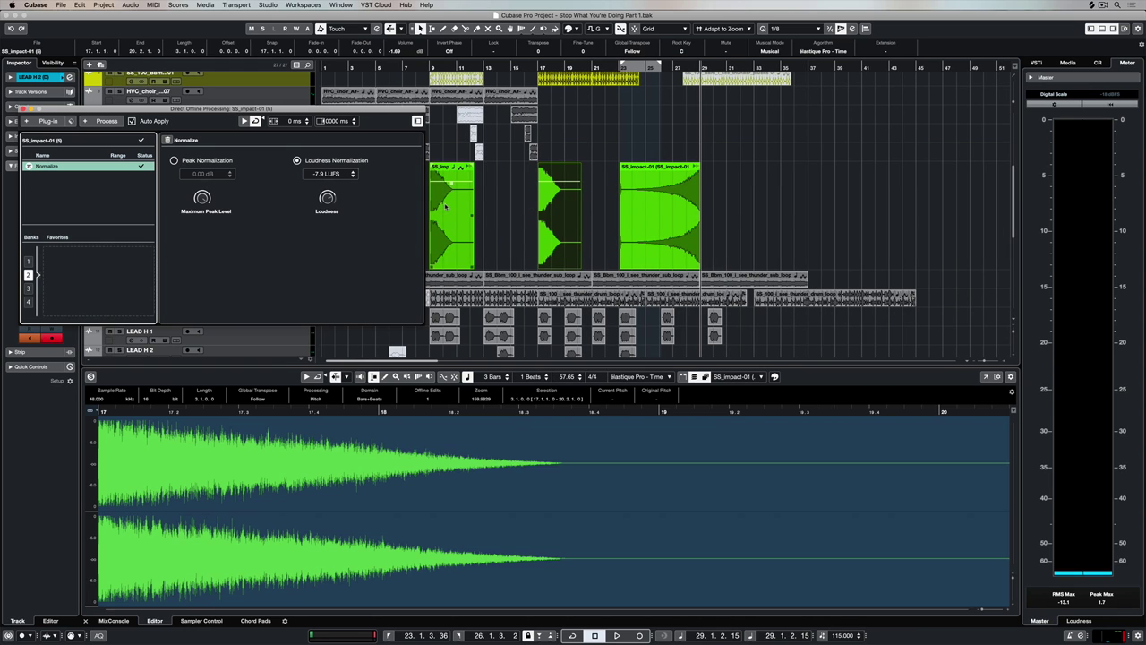
left_click(445, 206)
left_click(559, 213)
left_click(649, 211)
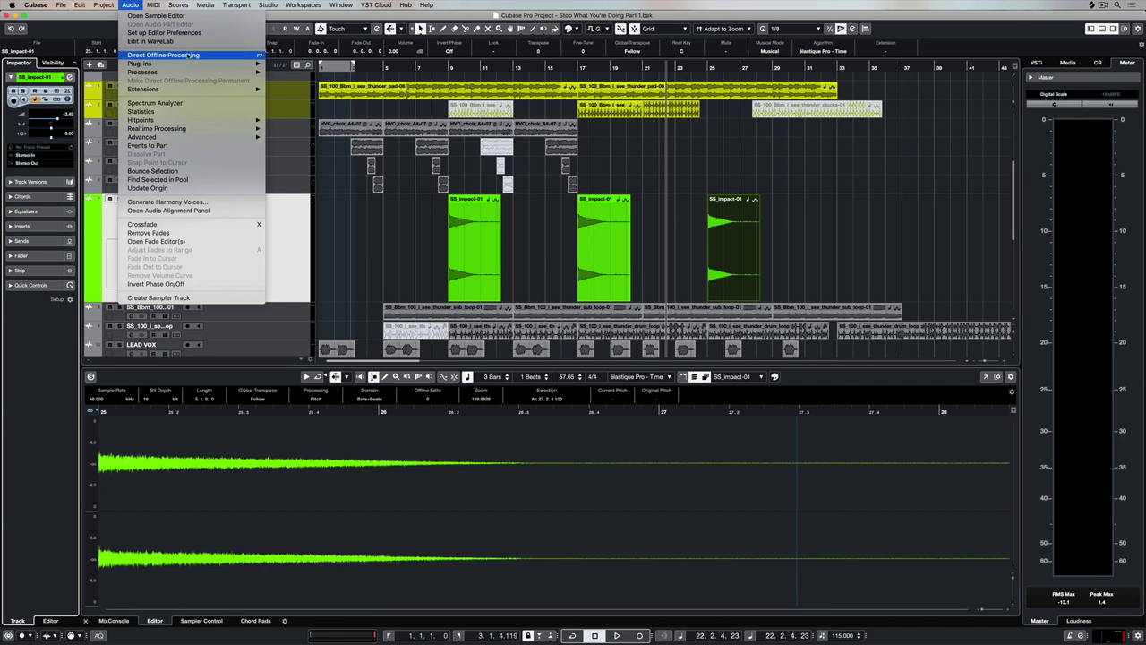
mouse_move(188, 71)
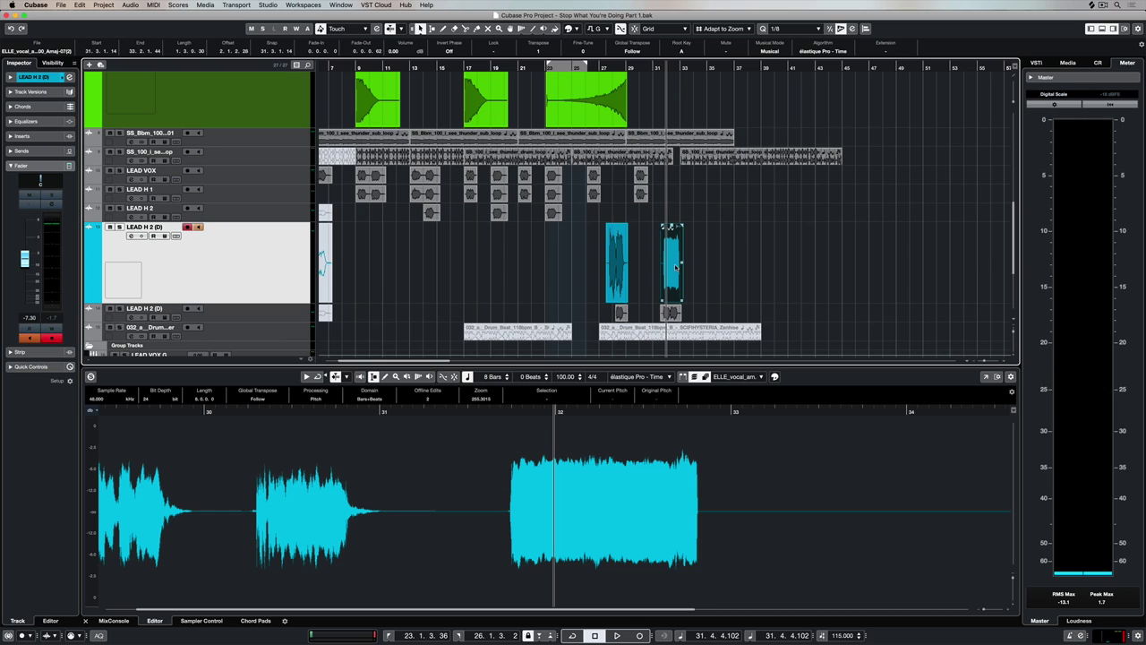
Open the later vocal event on LEAD H 2 (D) for editing and examine its available audio functions, processes and plug-ins.
double_click(675, 267)
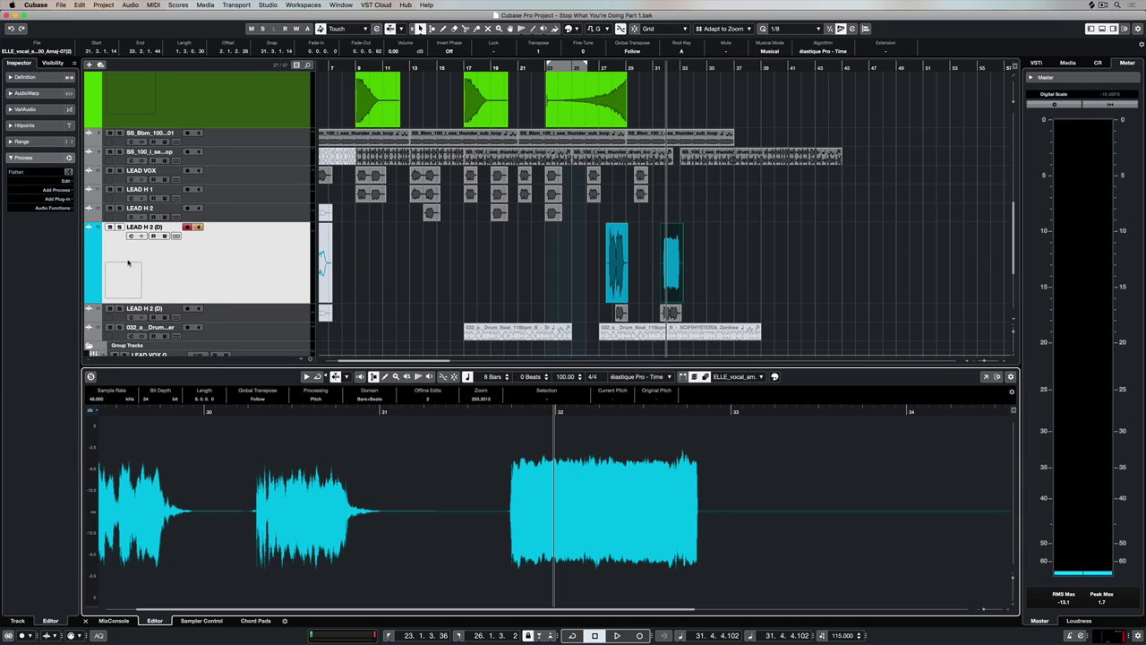
left_click(54, 208)
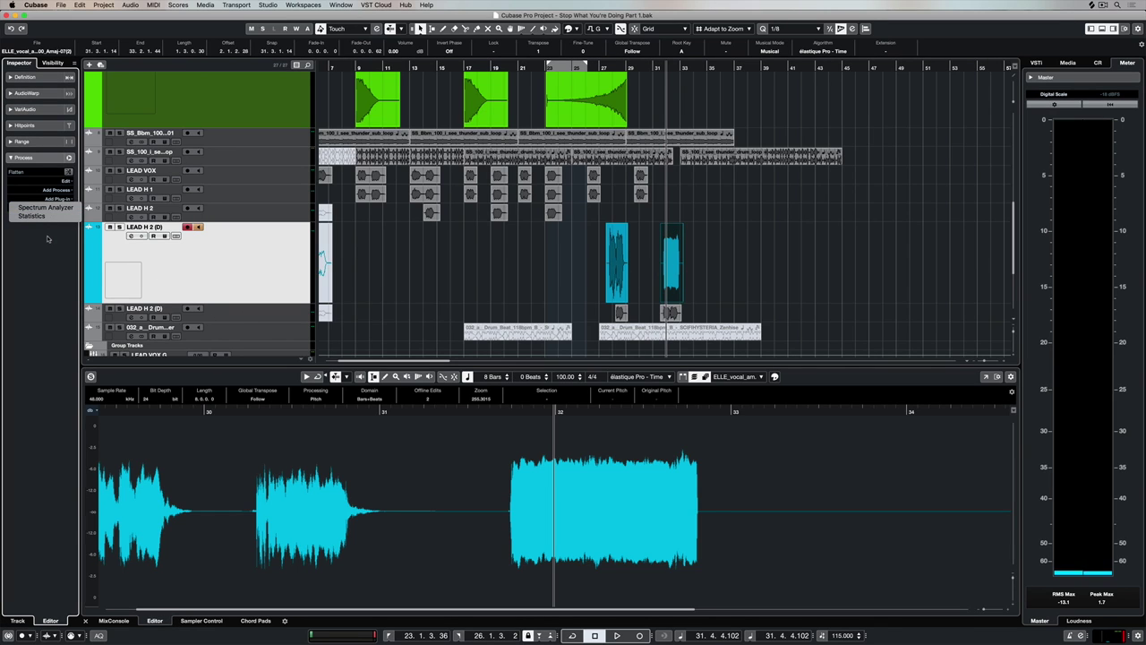
left_click(47, 239)
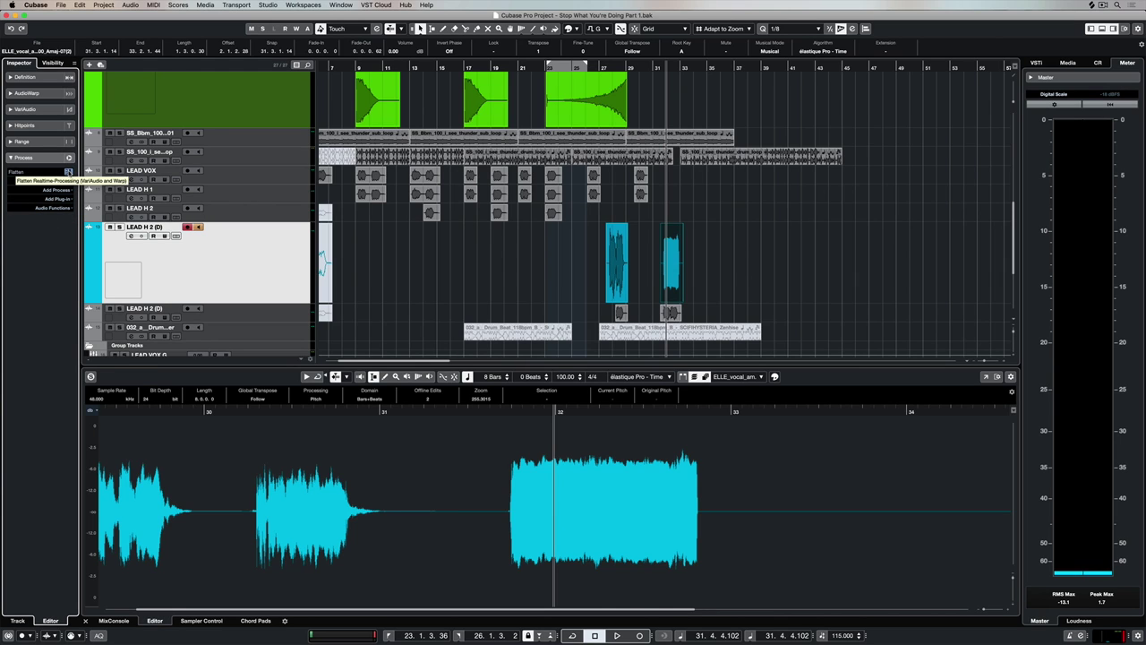
left_click(55, 190)
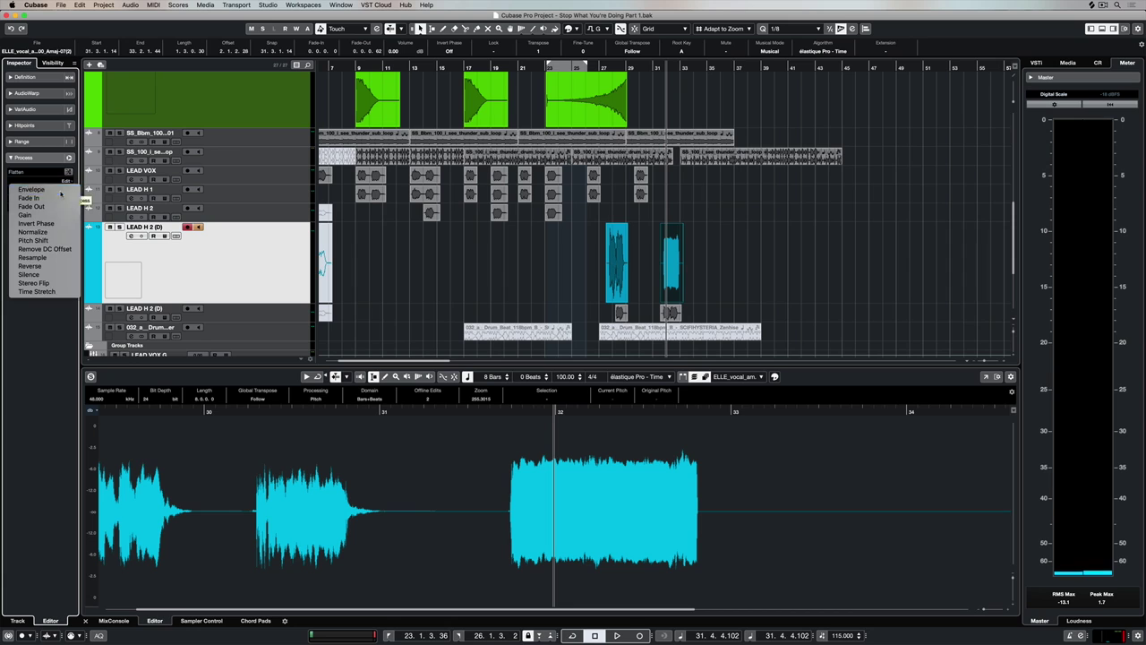
left_click(58, 326)
left_click(65, 197)
left_click(57, 244)
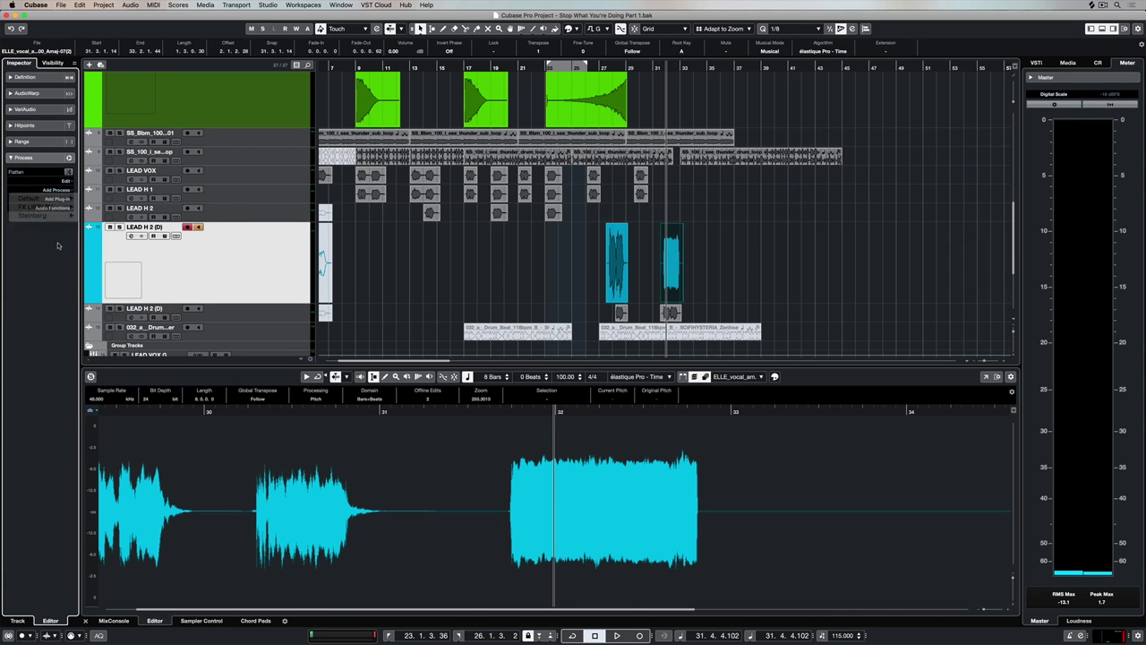
Try to make the direct offline processing on the selected vocal event permanent.
left_click(131, 5)
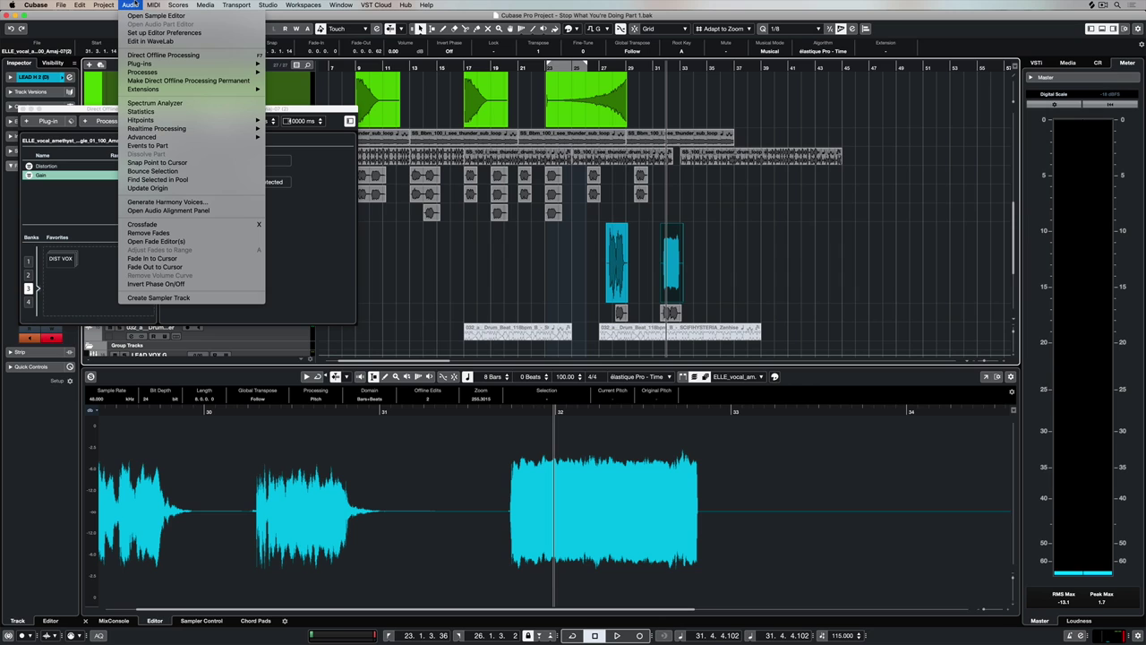
left_click(179, 81)
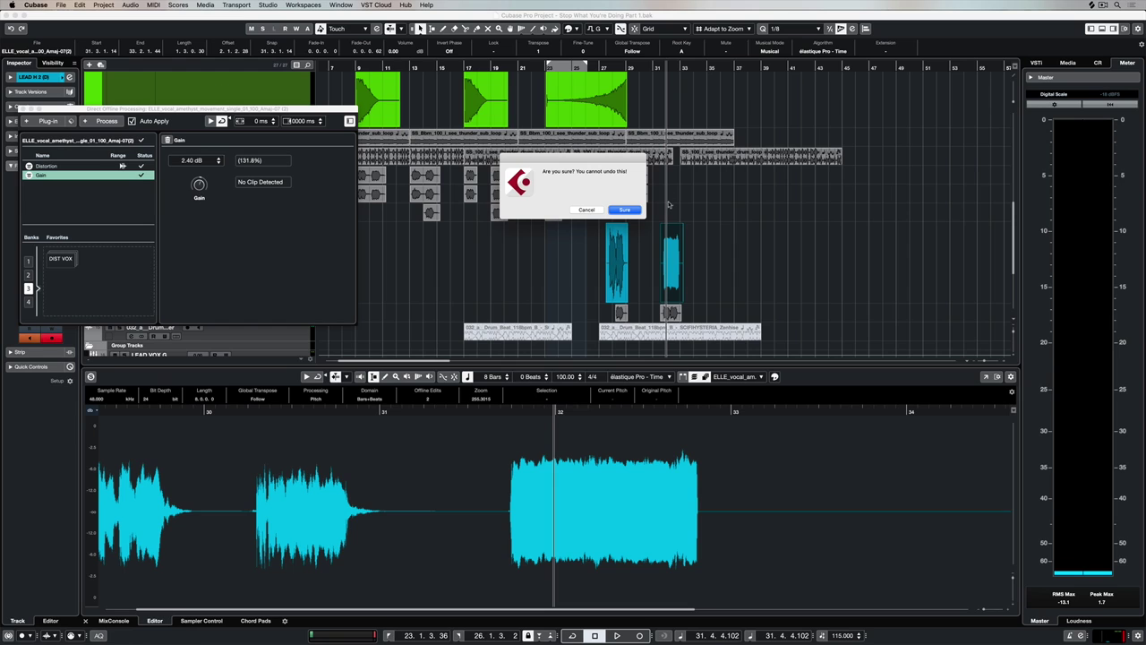
left_click(586, 210)
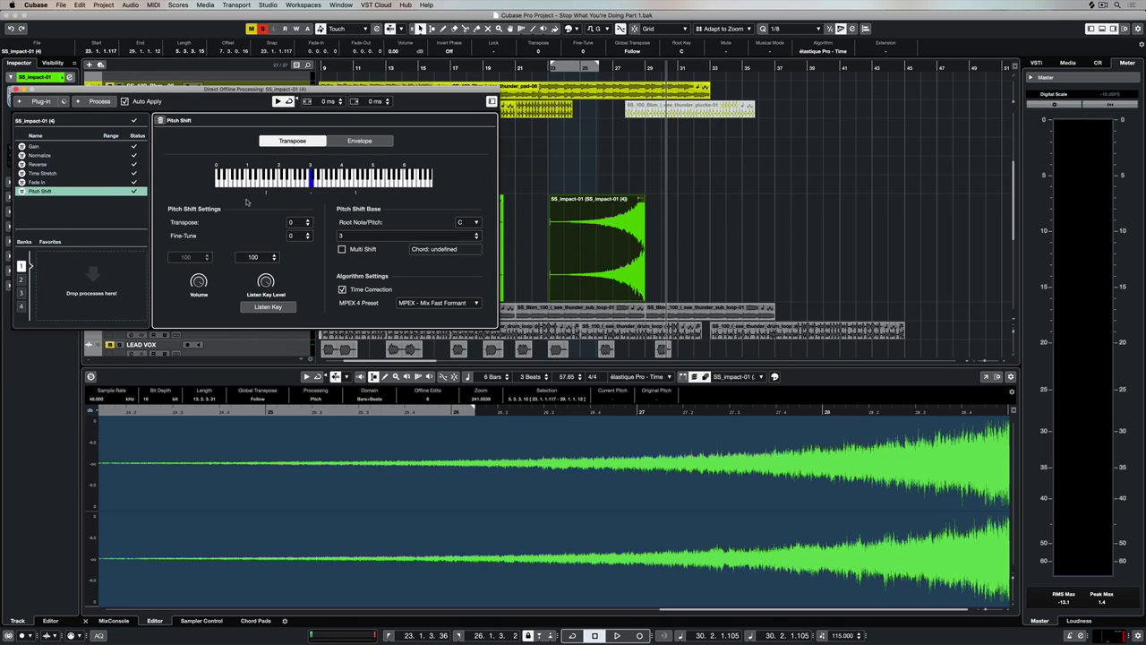
Move Pitch Shift directly after Gain in the SS_impact-01 process chain and review the Normalize, Reverse and Time Stretch settings.
left_click_drag(51, 193, 54, 166)
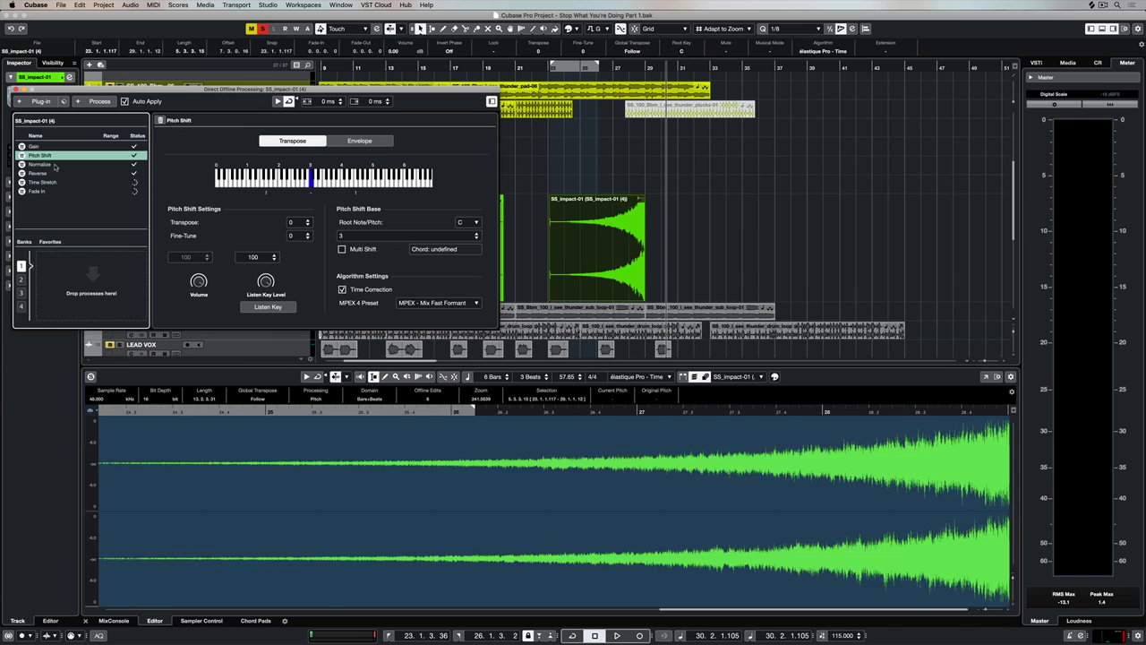
left_click(52, 165)
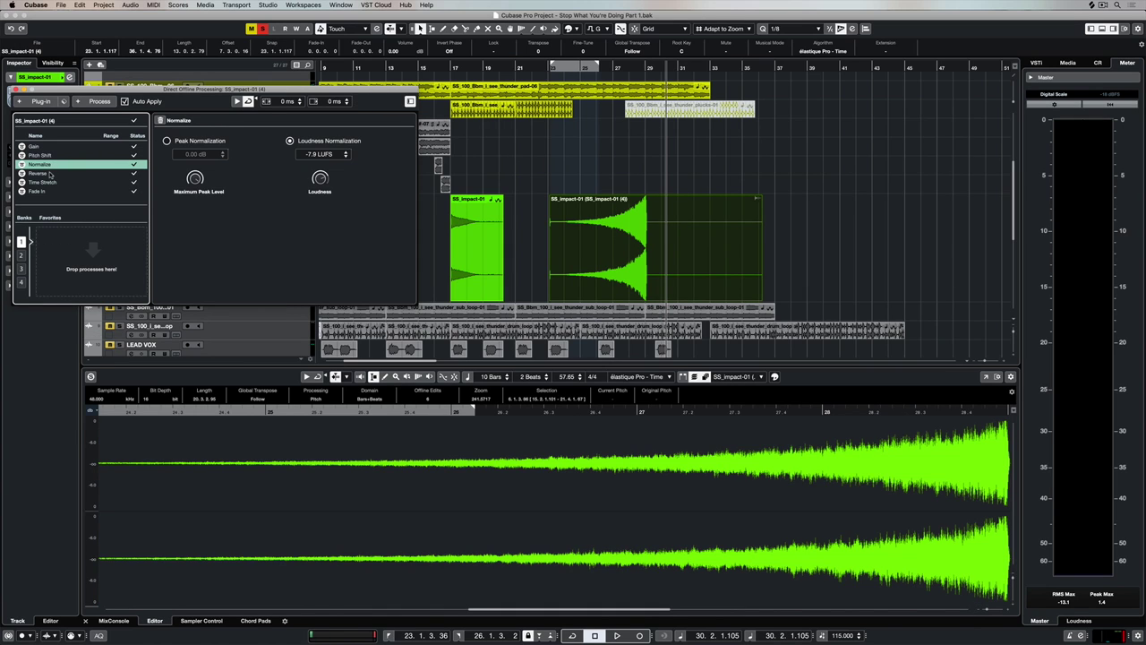
left_click(50, 174)
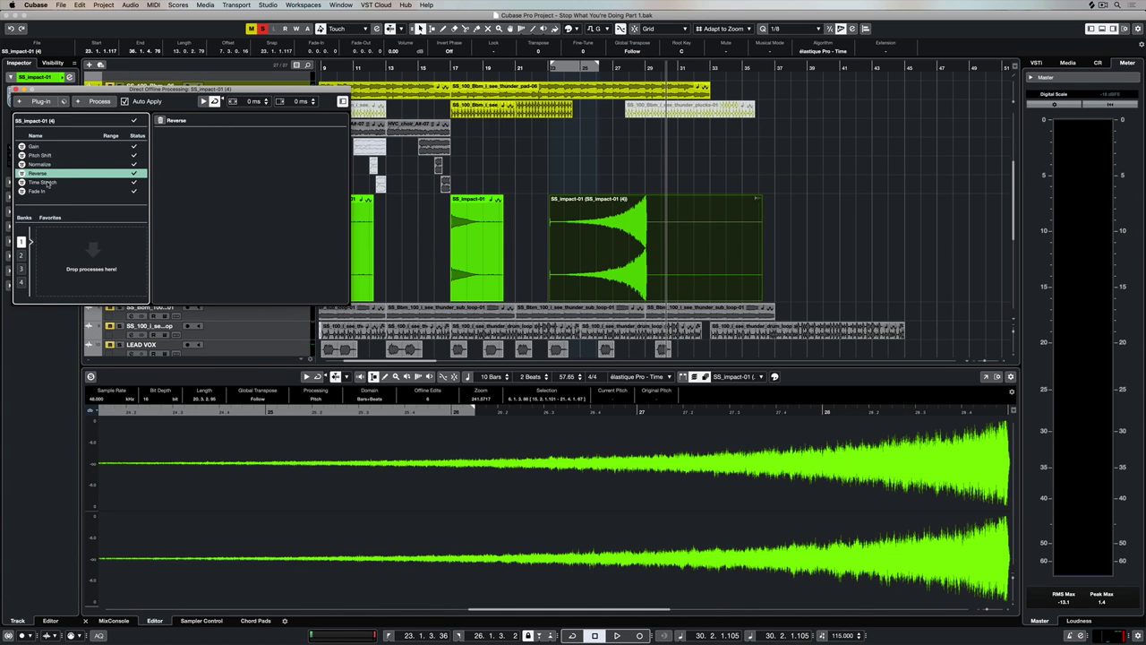
left_click(46, 182)
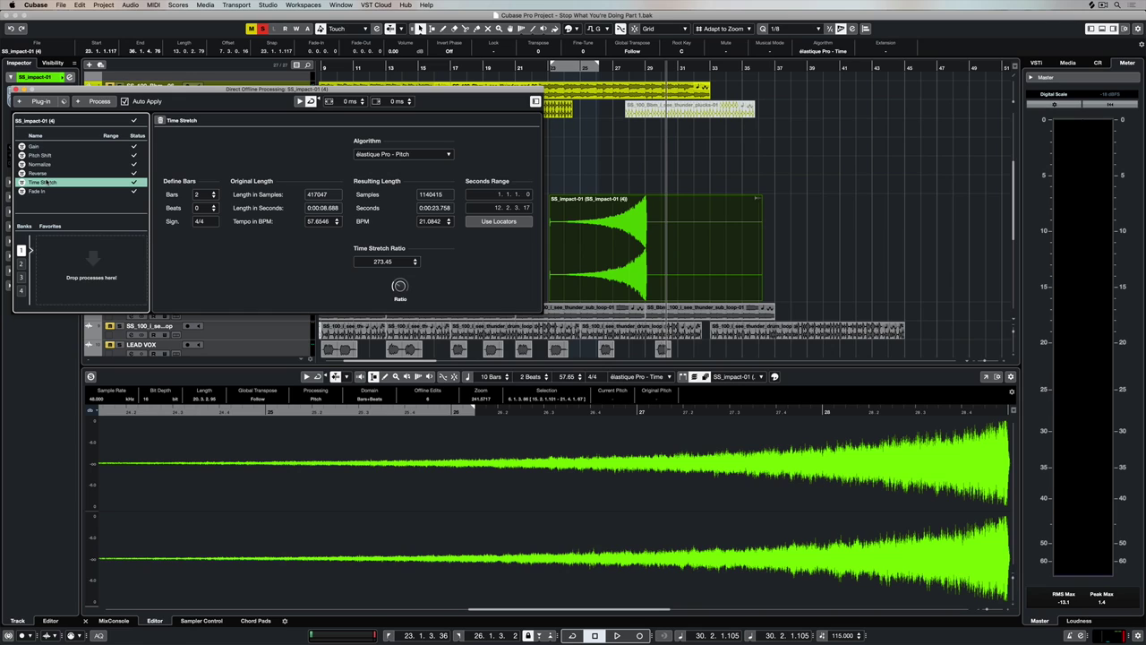
Store Time Stretch as a favorite in bank 1 and Reverse in bank 2, check the other banks and return to bank 1.
left_click_drag(46, 183, 85, 282)
left_click(21, 263)
left_click_drag(33, 174, 59, 261)
left_click(21, 277)
left_click(20, 290)
left_click(21, 277)
left_click(21, 260)
left_click(22, 249)
Check the editing options offered for the Gain process and show the Pitch Shift settings.
right_click(40, 148)
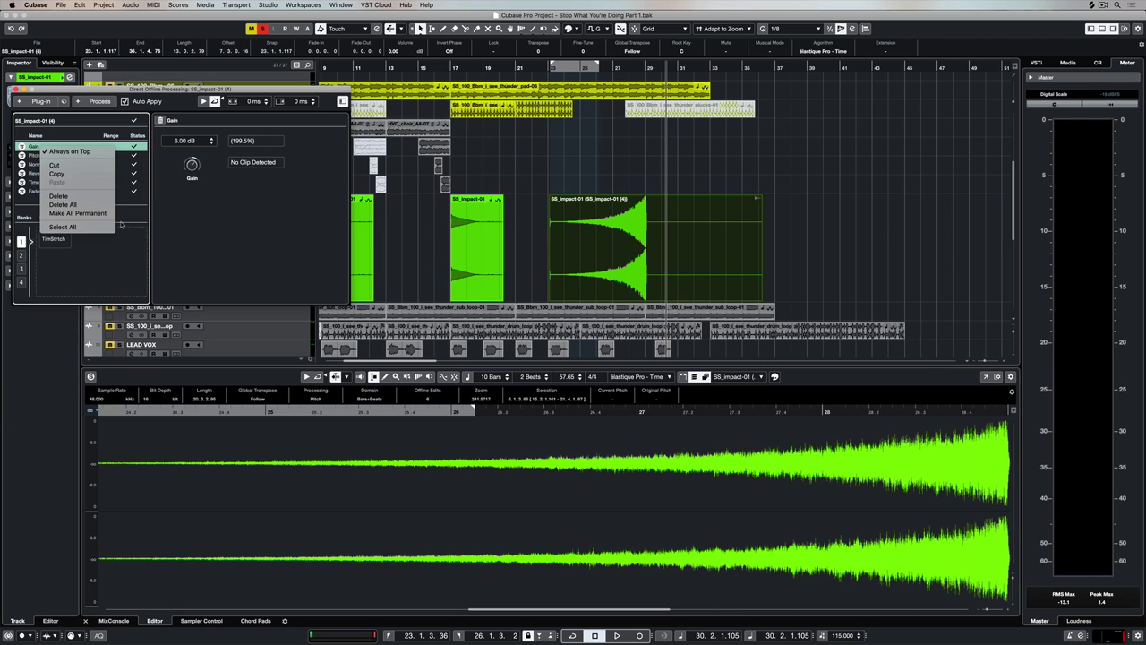
left_click(135, 239)
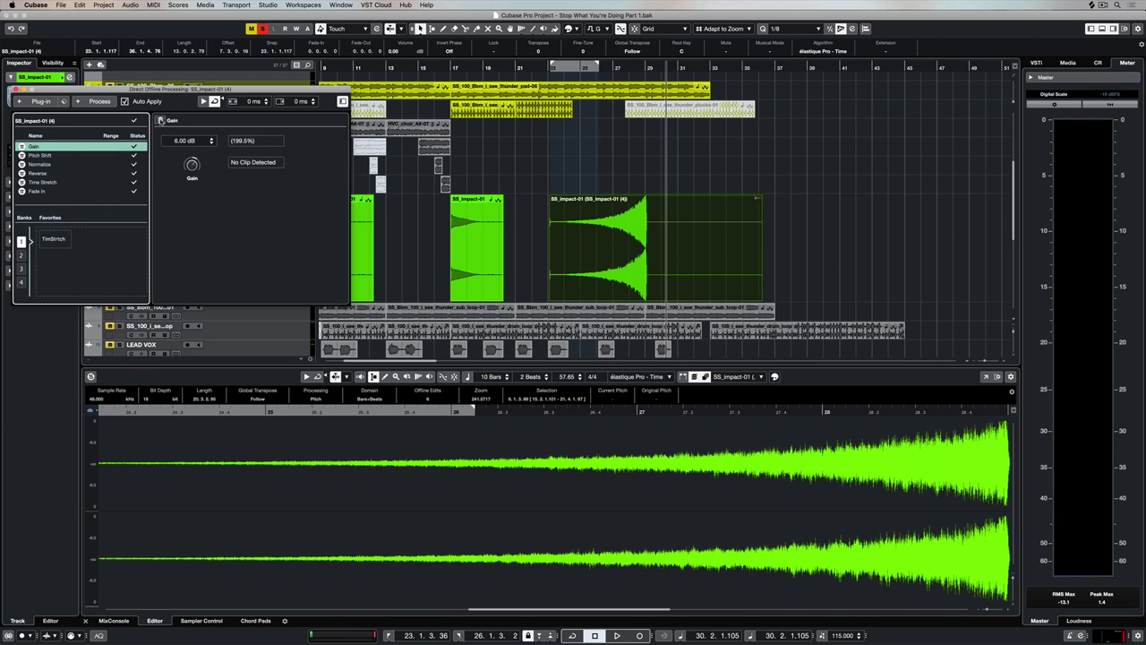
left_click(49, 155)
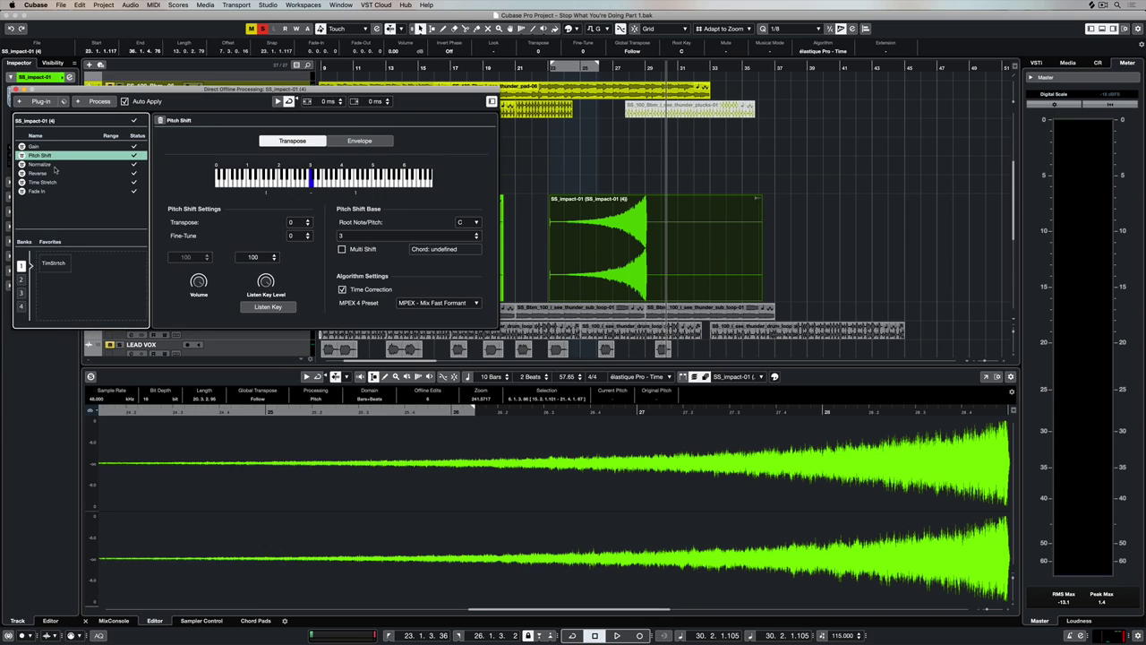
Apply the bank 1 Time Stretch favorite to the SS_impact-01 event and add Time Stretch processes to the favorites in bank 2.
left_click(54, 170)
left_click(54, 249)
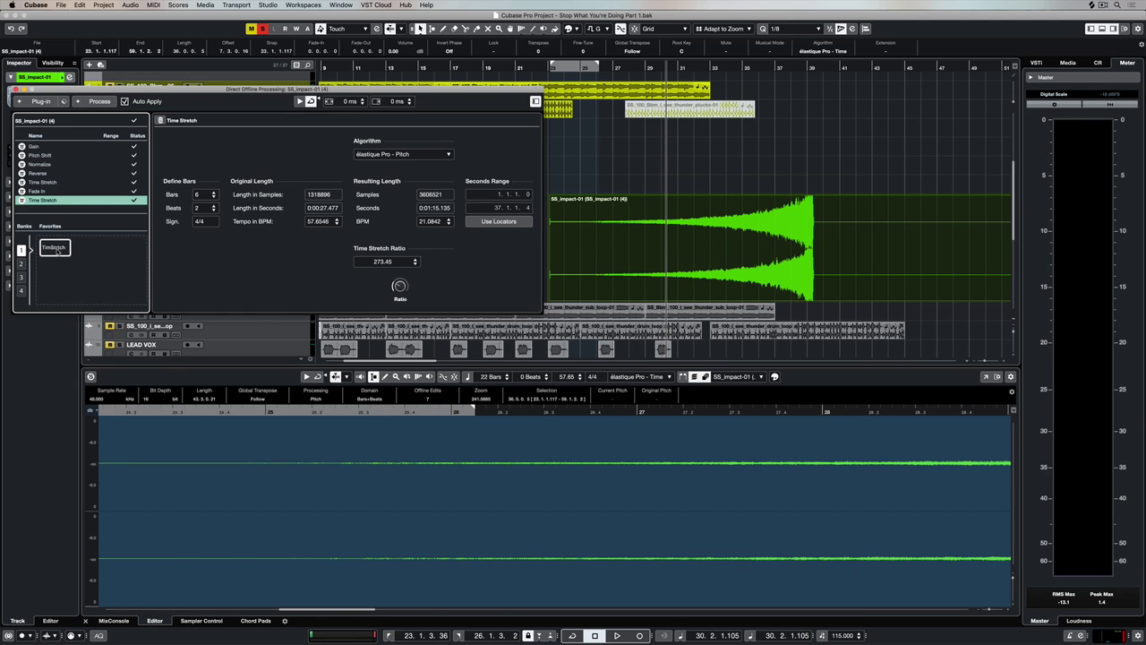
left_click(22, 263)
left_click_drag(41, 182, 63, 278)
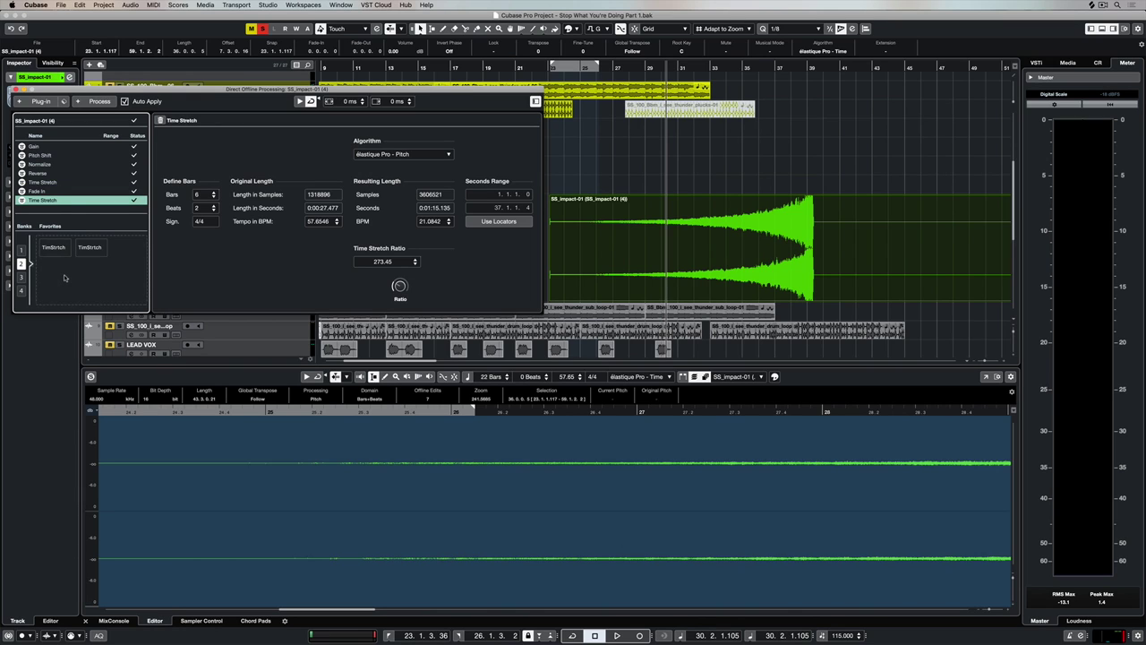
left_click_drag(40, 199, 59, 273)
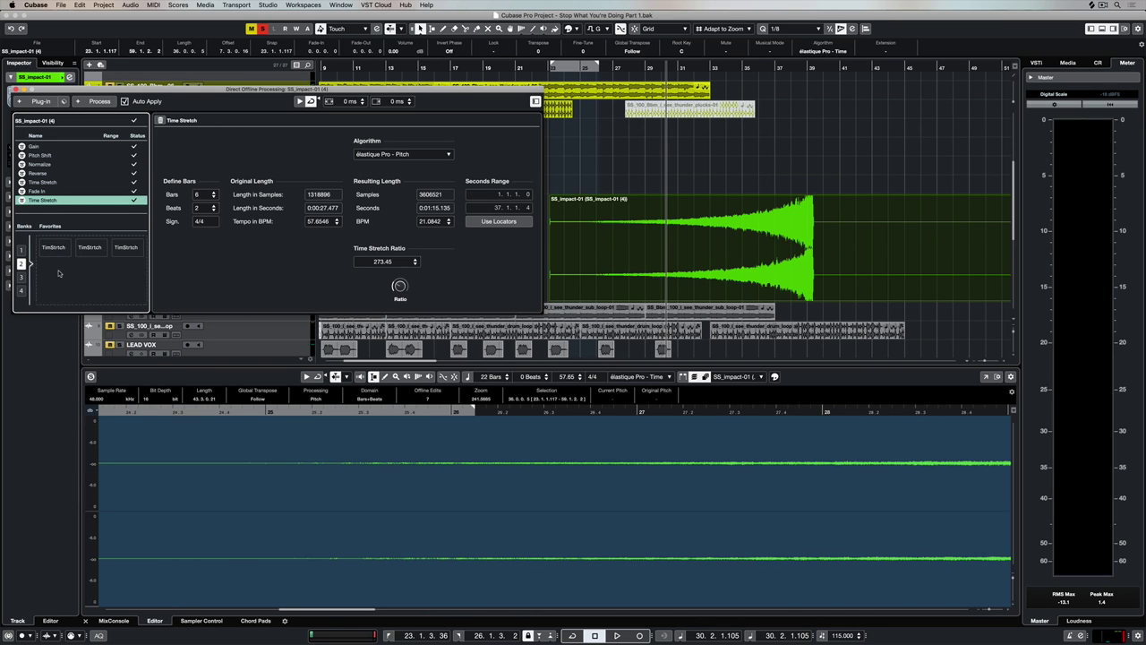
Delete all the Time Stretch favorites from bank 2 and remove the last Time Stretch process from the SS_impact-01 chain.
right_click(131, 247)
left_click(141, 248)
right_click(94, 248)
right_click(60, 247)
left_click(79, 248)
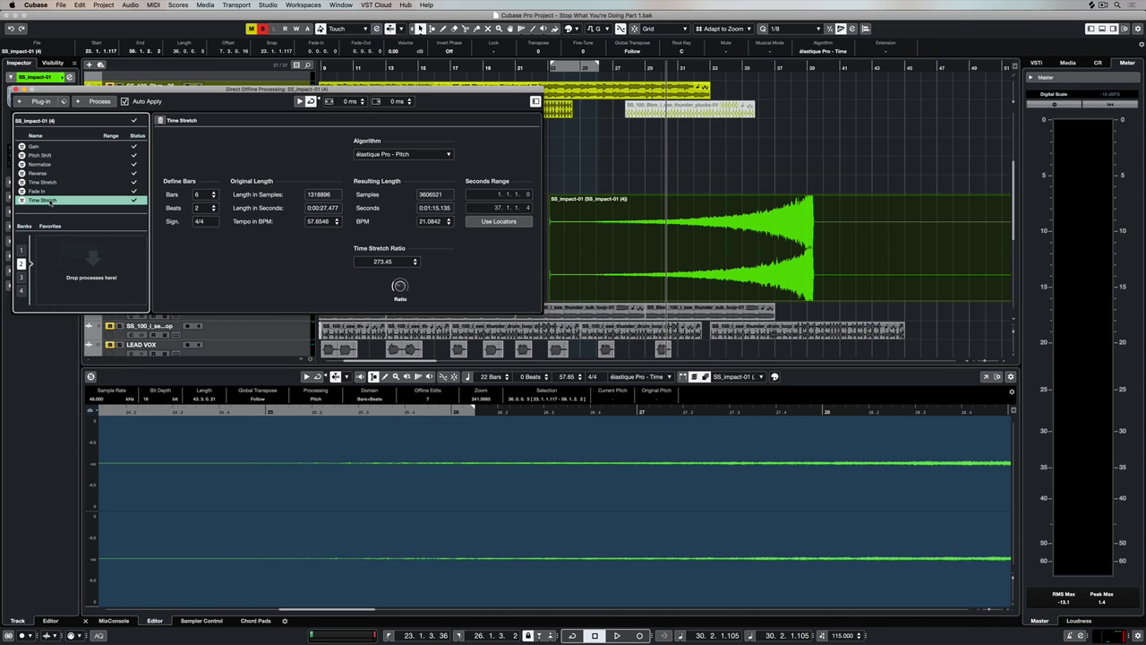
right_click(51, 201)
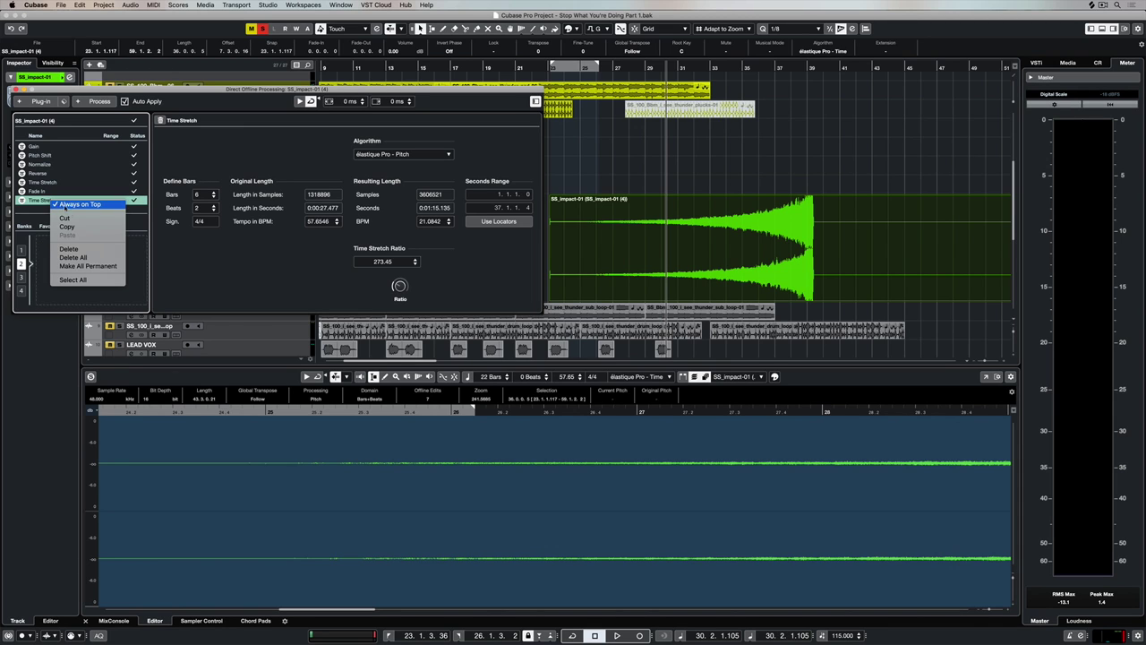
left_click(77, 250)
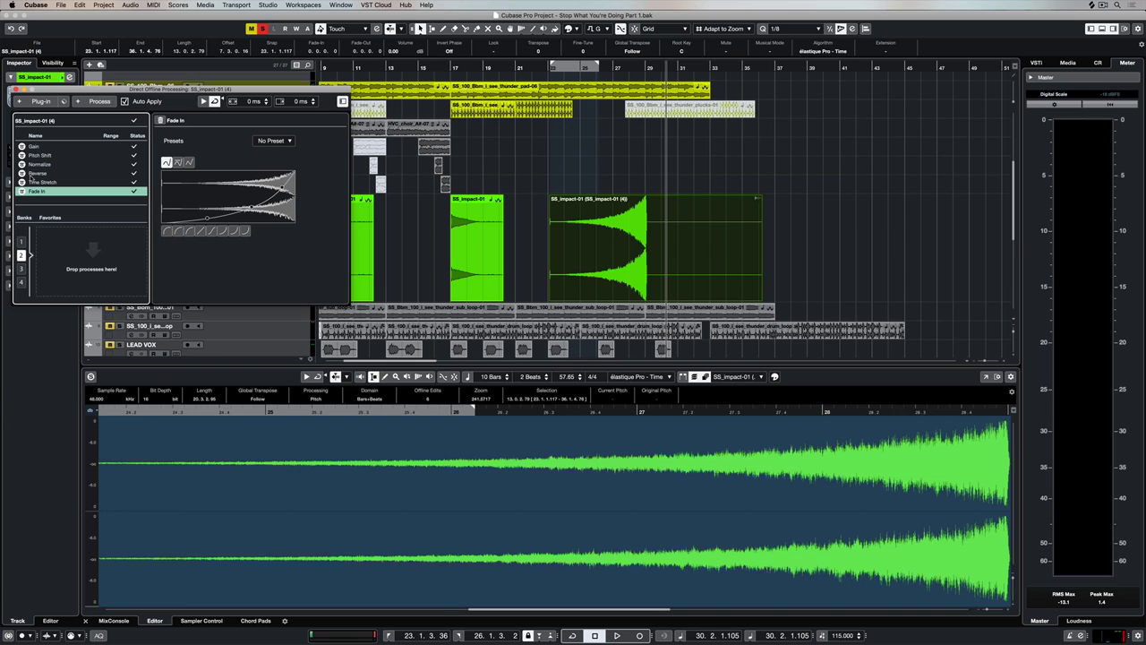
Show favorites bank 1, try to resize the processed SS_impact-01 event to end near bar 29, and undo the resizing.
left_click(22, 241)
left_click(22, 147)
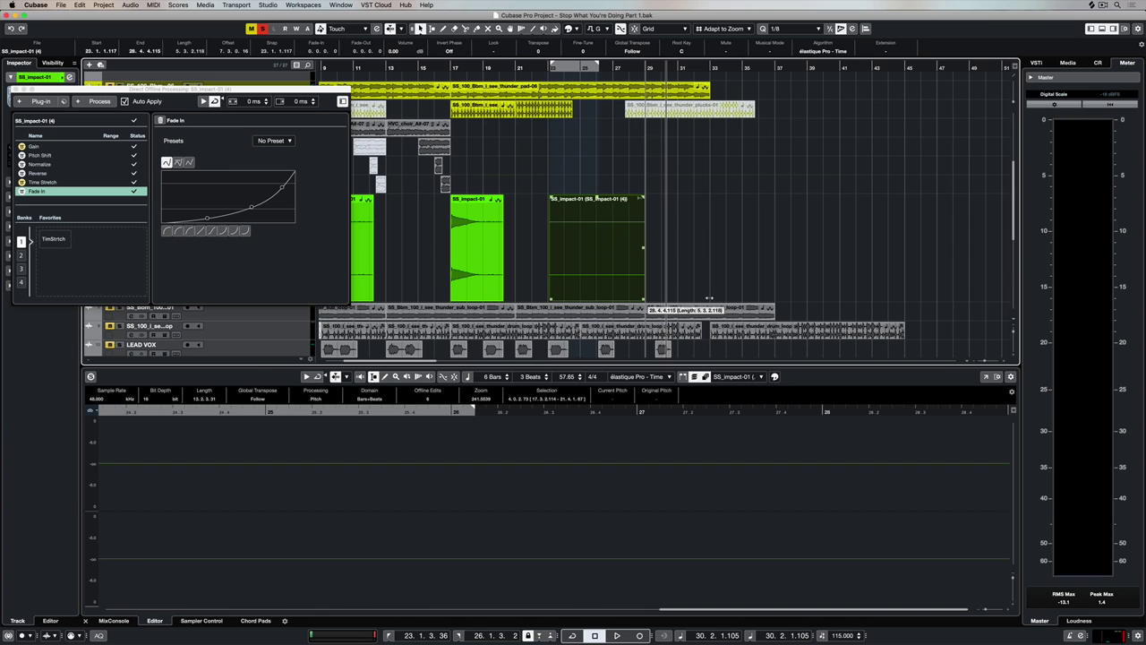
left_click_drag(643, 299, 644, 300)
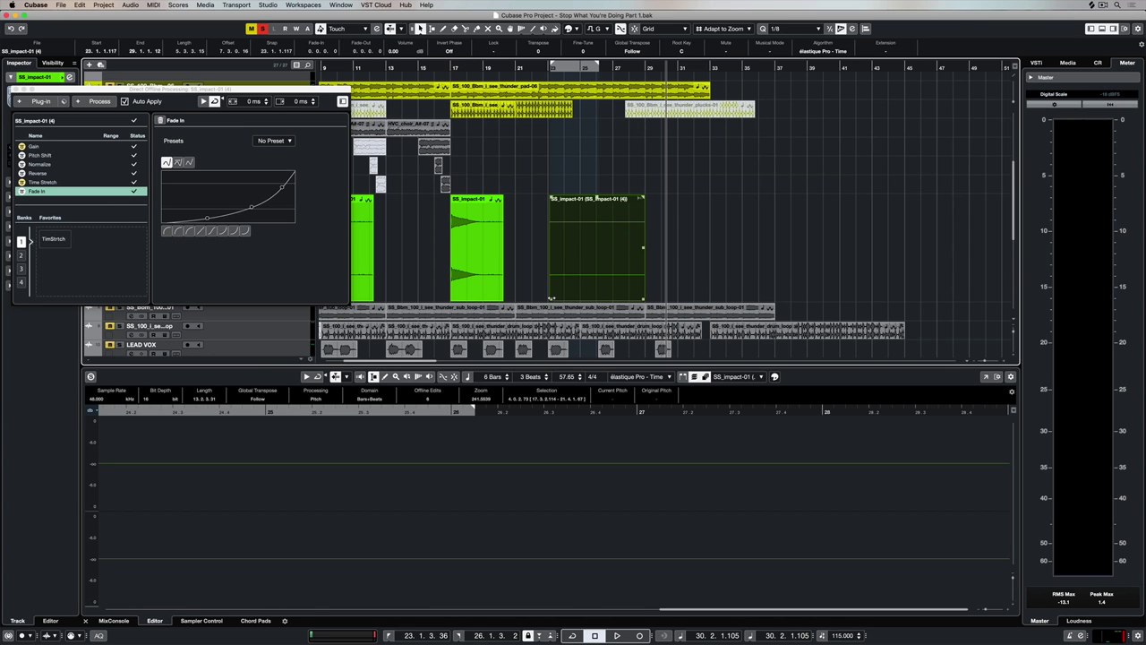
left_click_drag(551, 298, 730, 288)
key("super+z")
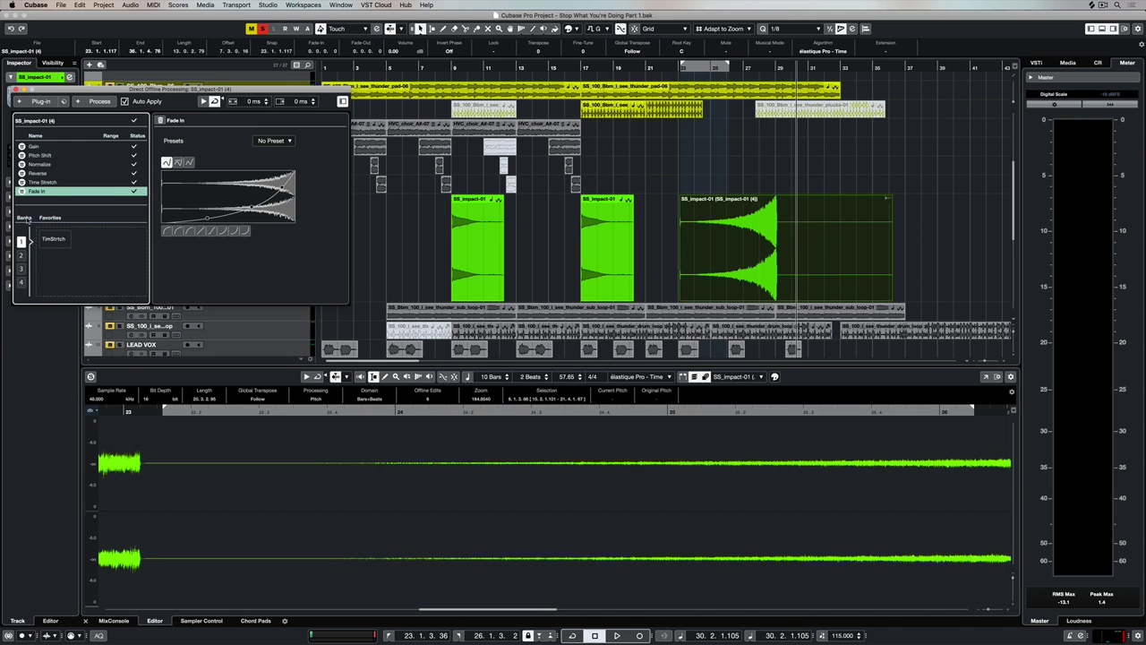
Store the Normalize process as a favorite in bank 1 and apply it to the SS_impact-01 events at bars 17 and 9.
left_click(42, 165)
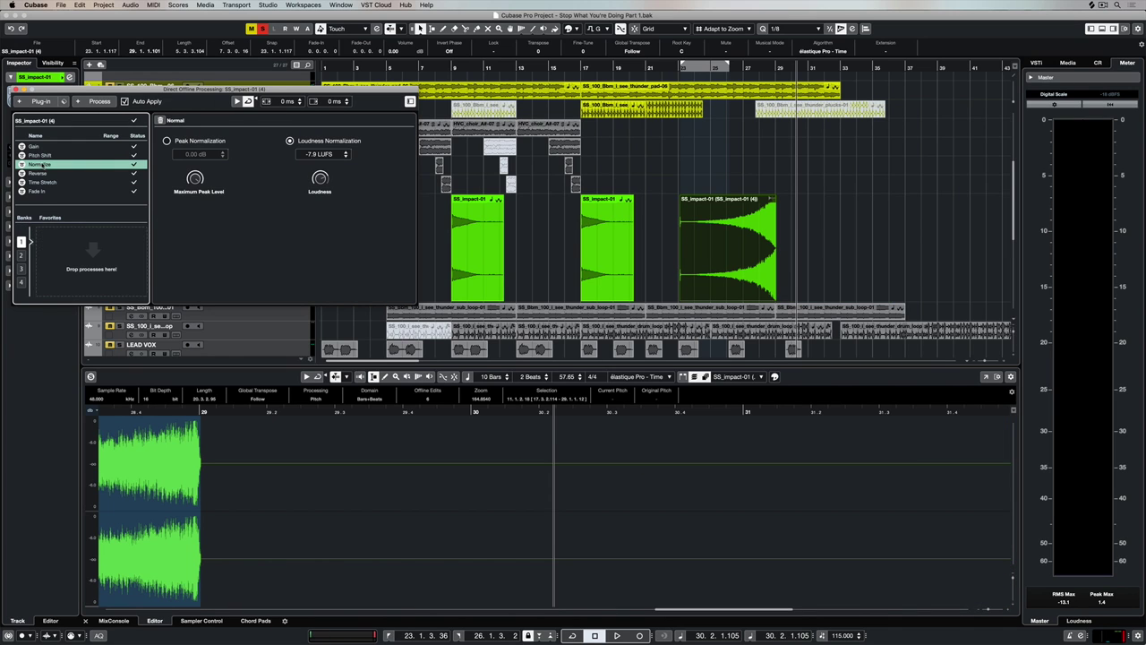
left_click_drag(41, 165, 77, 261)
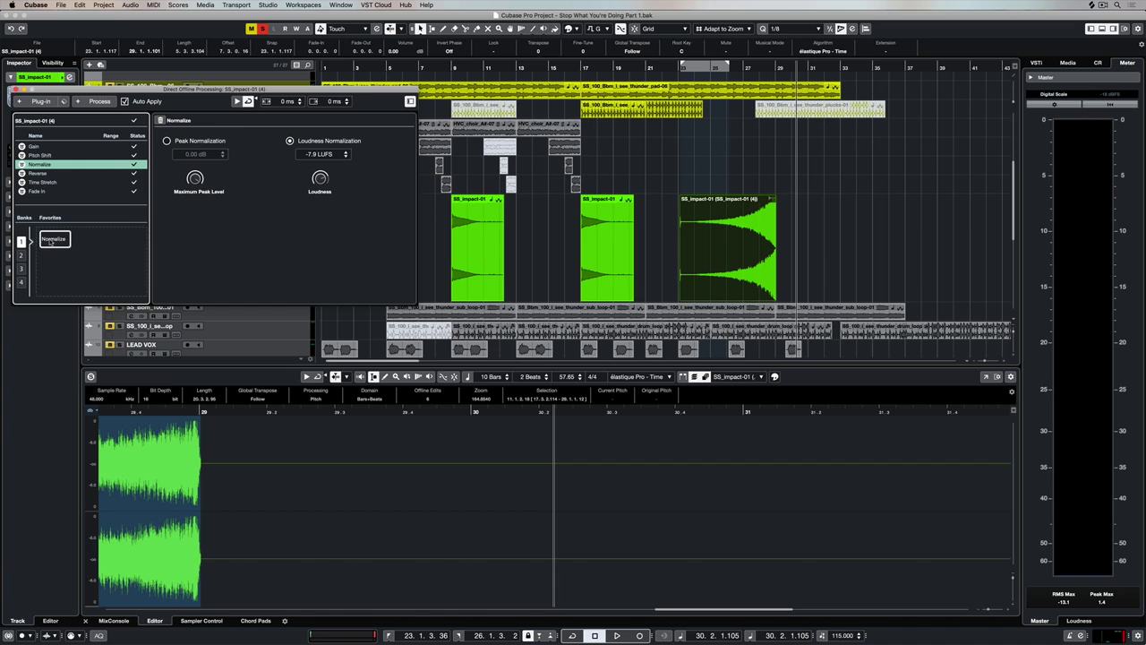
left_click(605, 249)
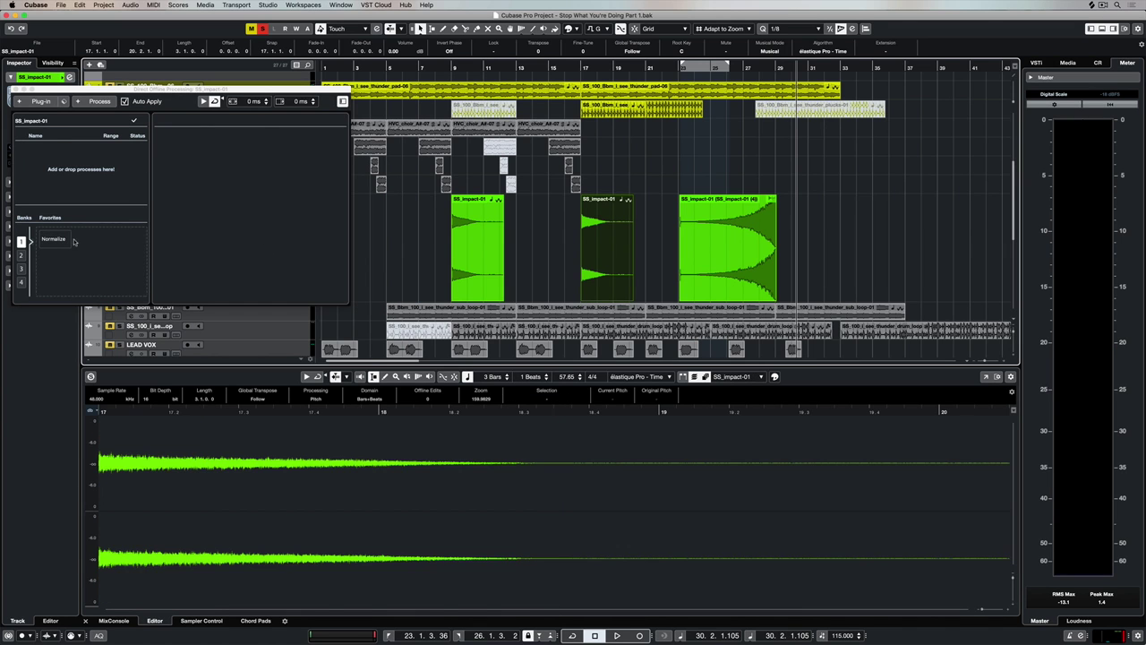
left_click(74, 241)
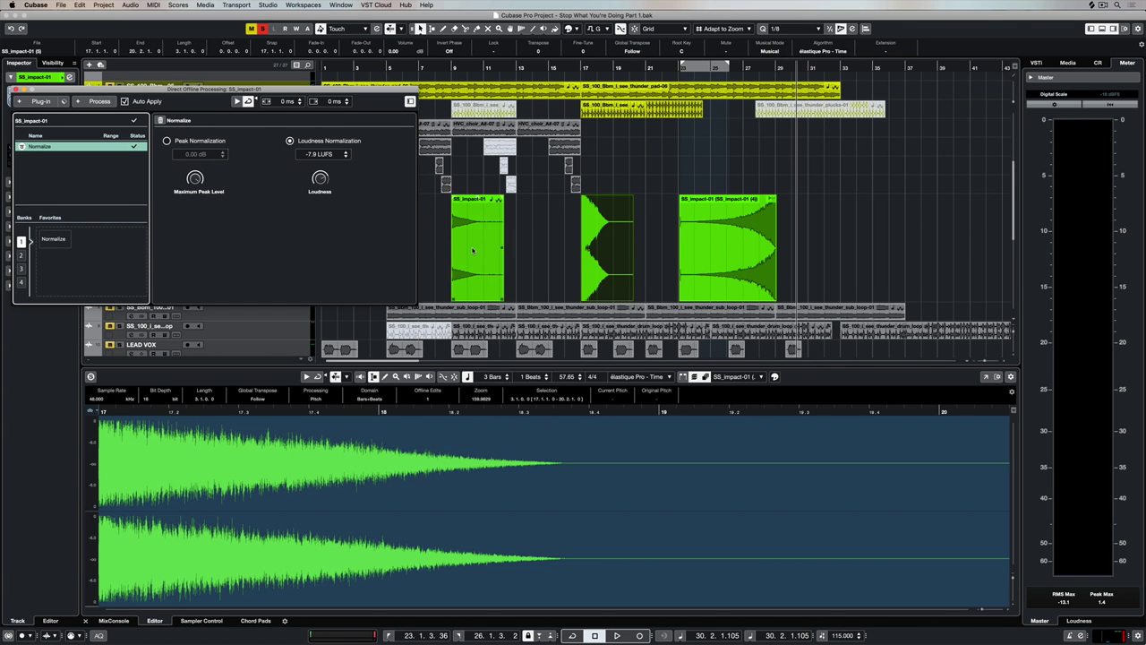
left_click(473, 251)
left_click(53, 240)
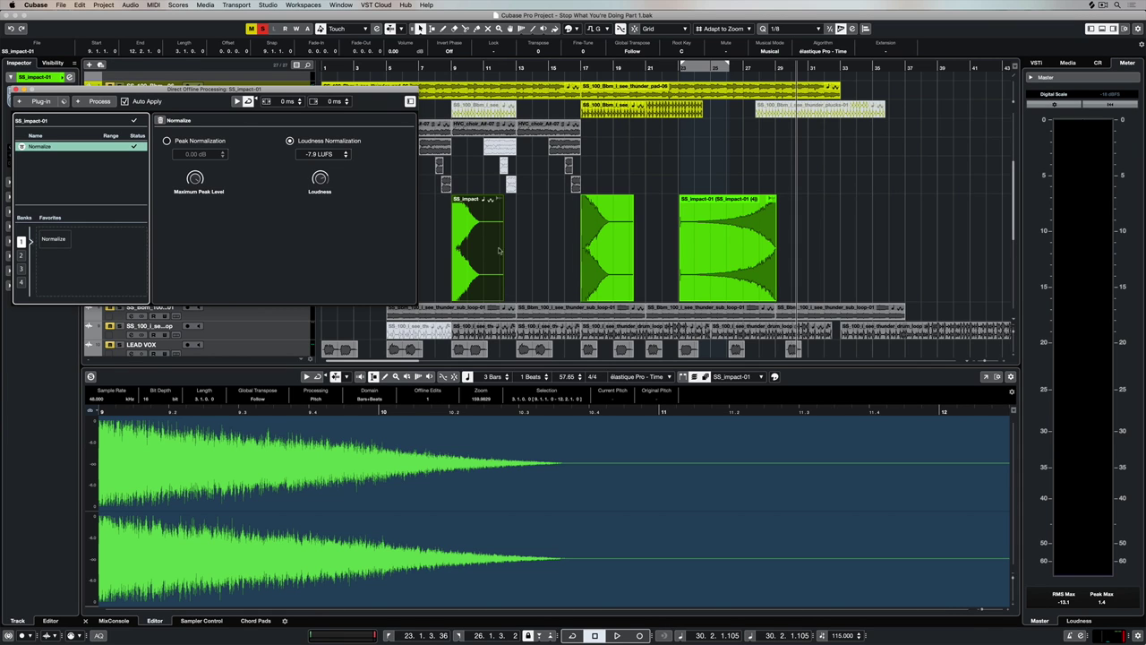
Copy the normalized SS_impact-01 event from bar 17 to about bar 39 on the same track.
left_click(743, 240)
left_click_drag(602, 237, 942, 235)
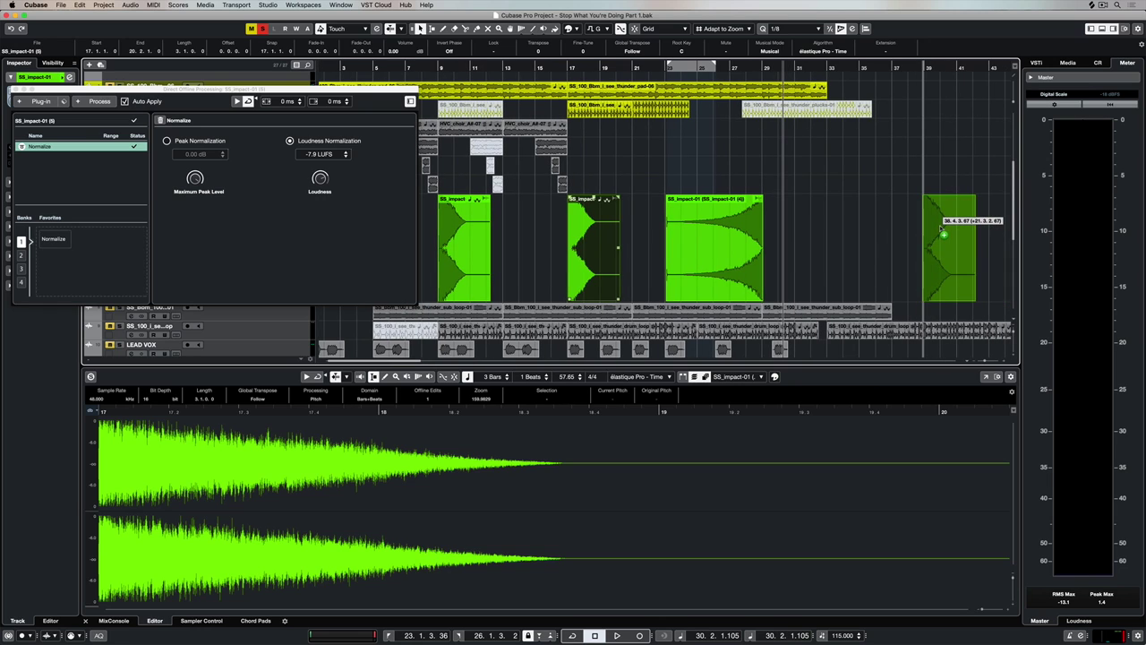
Store all processes from Gain to Fade In of the SS_impact-01 event at bar 23 as one favorite named SWEEP in bank 2.
left_click(689, 247)
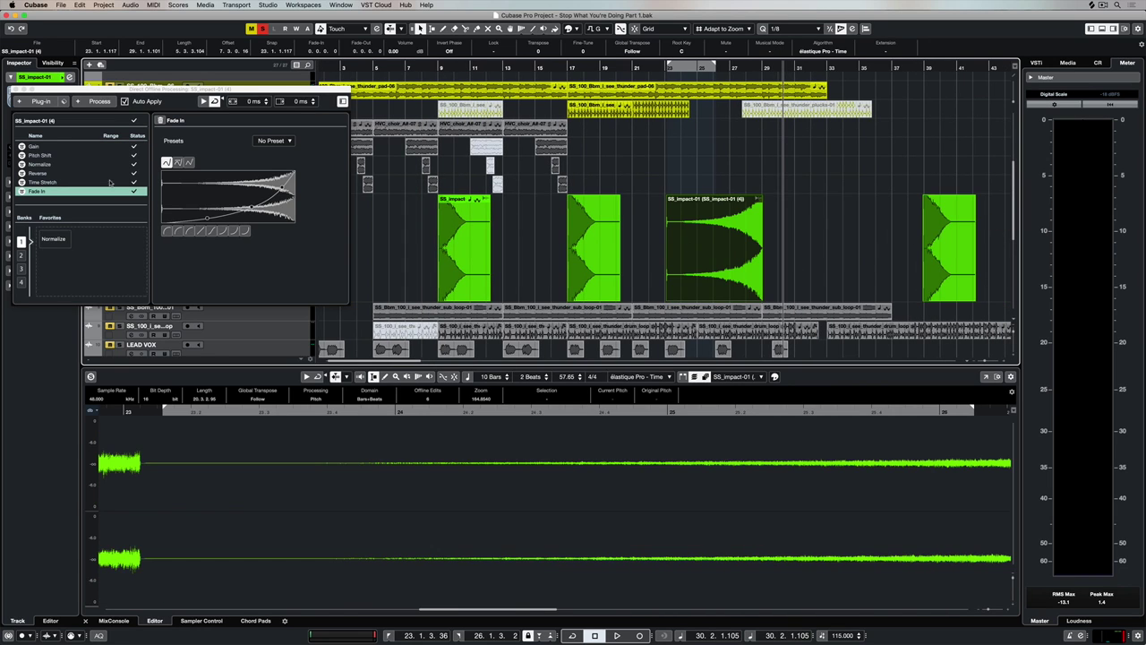
left_click(22, 255)
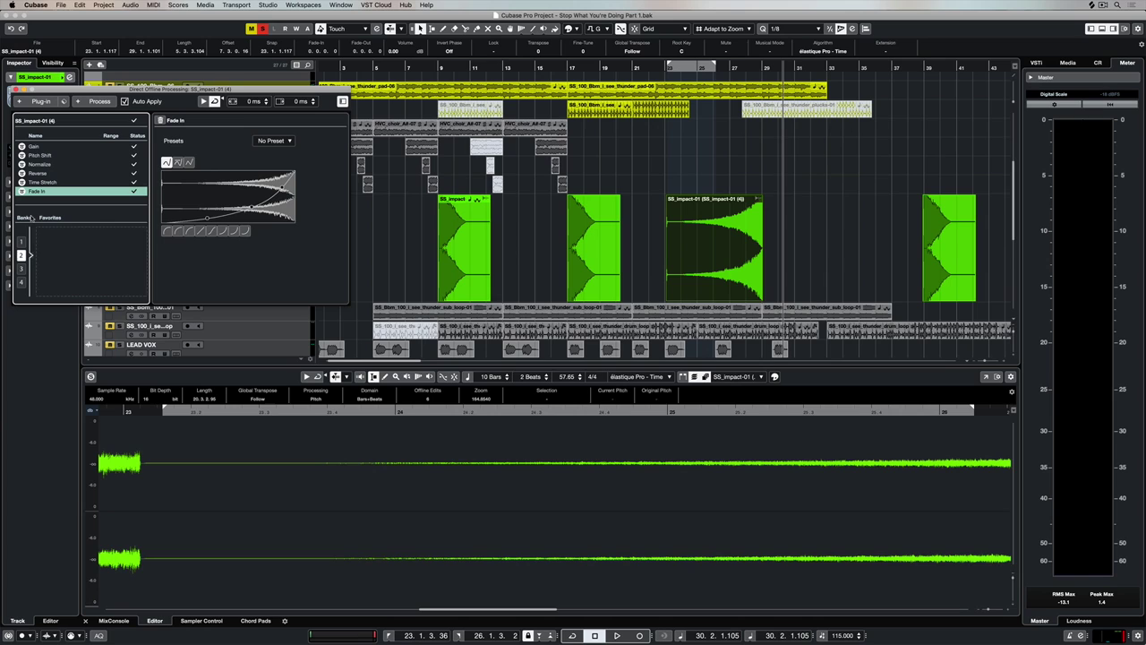
left_click(37, 148, "shift")
left_click_drag(38, 174, 59, 250)
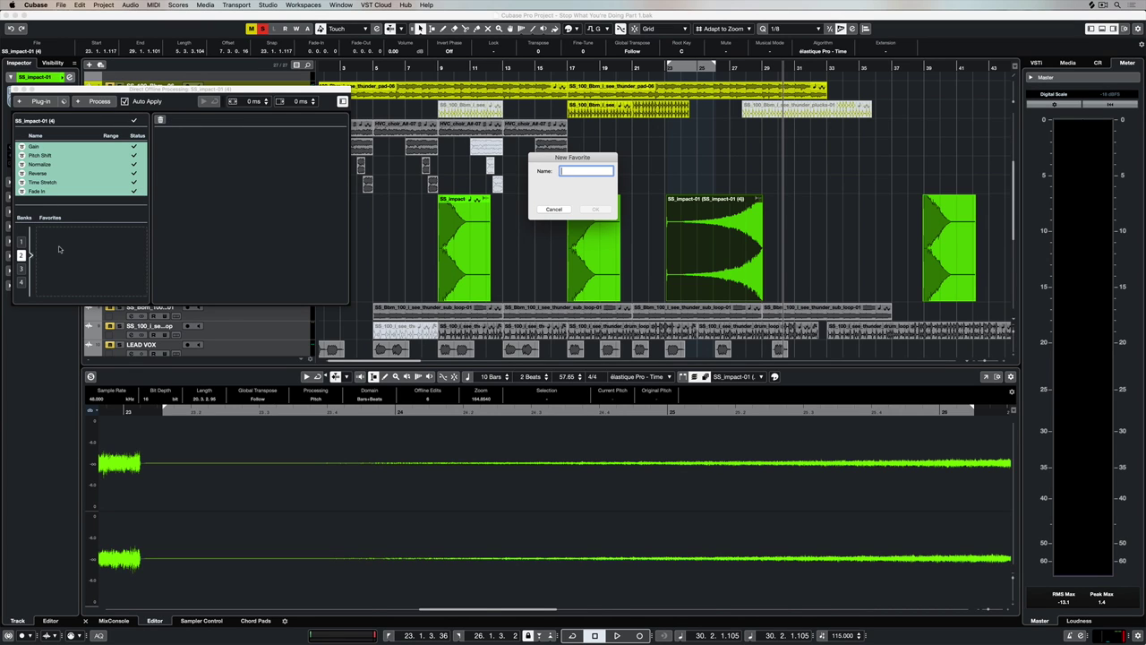
type("SWEEP")
key("Return")
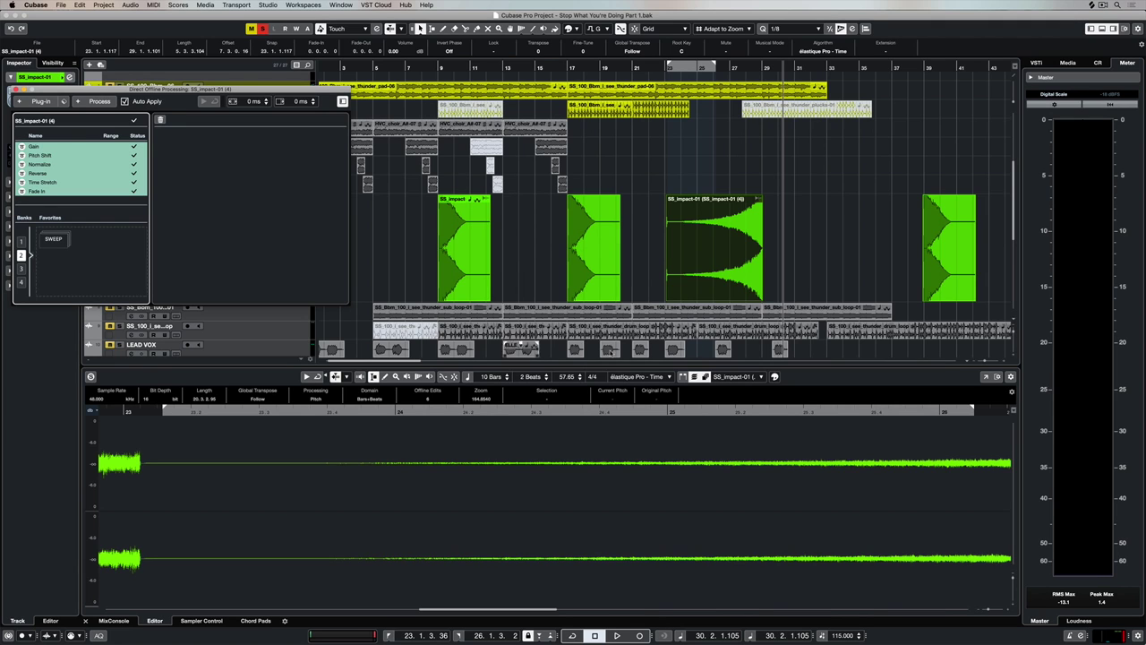
Apply the SWEEP favorite to the copied SS_impact-01 event near bar 39.
left_click(947, 242)
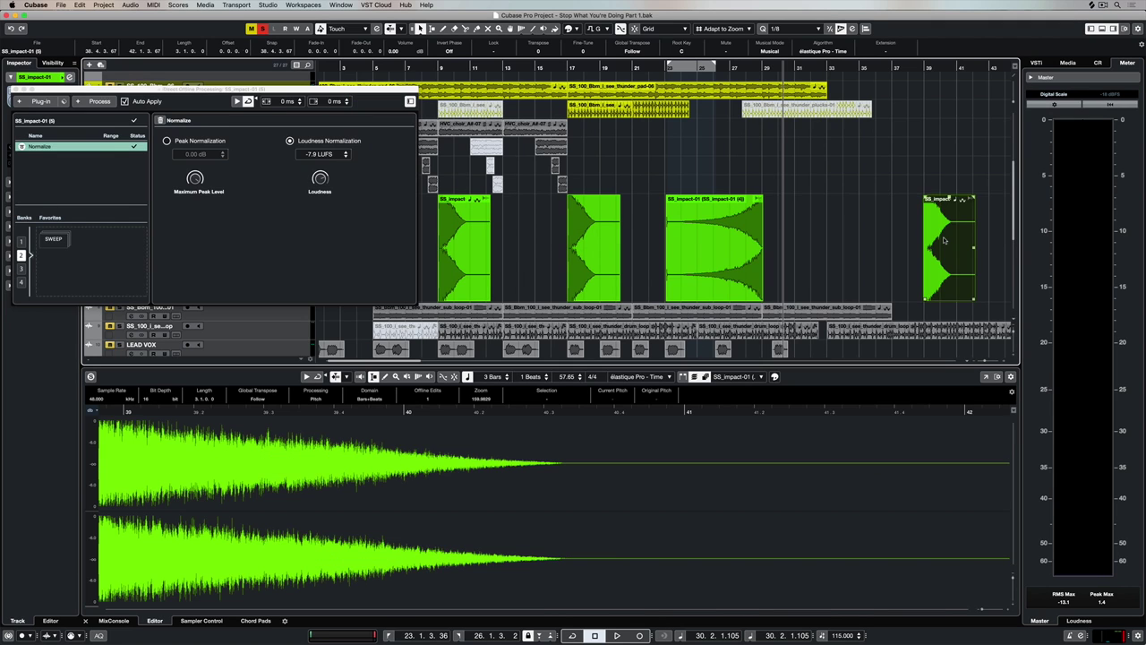
left_click(56, 239)
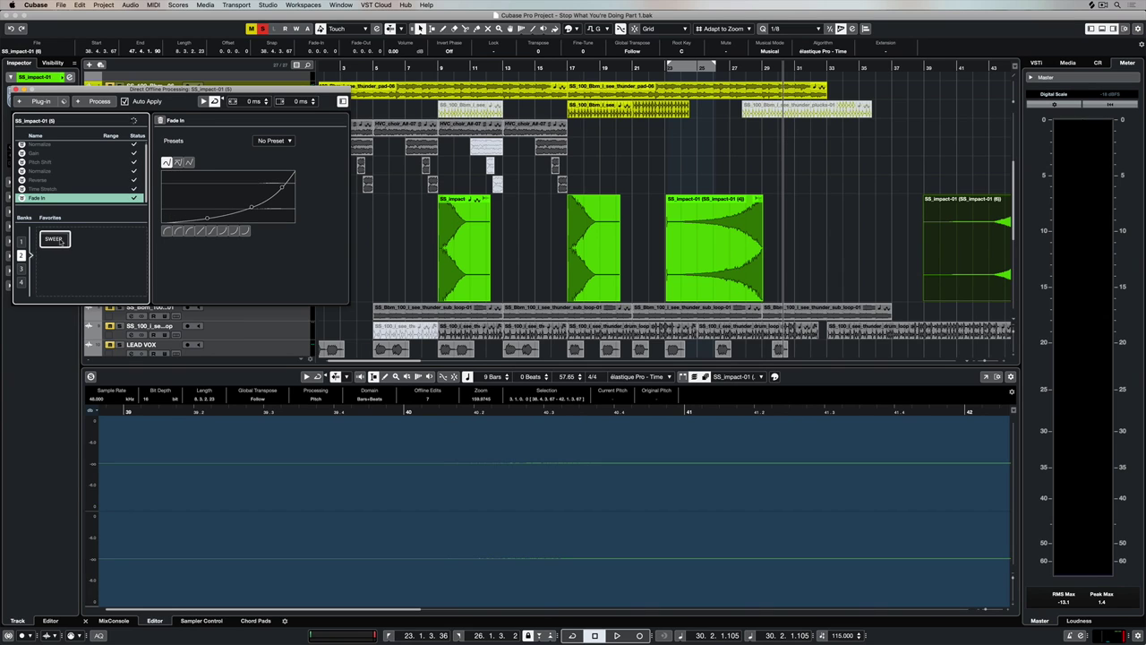
scroll(922, 232, "right", 10)
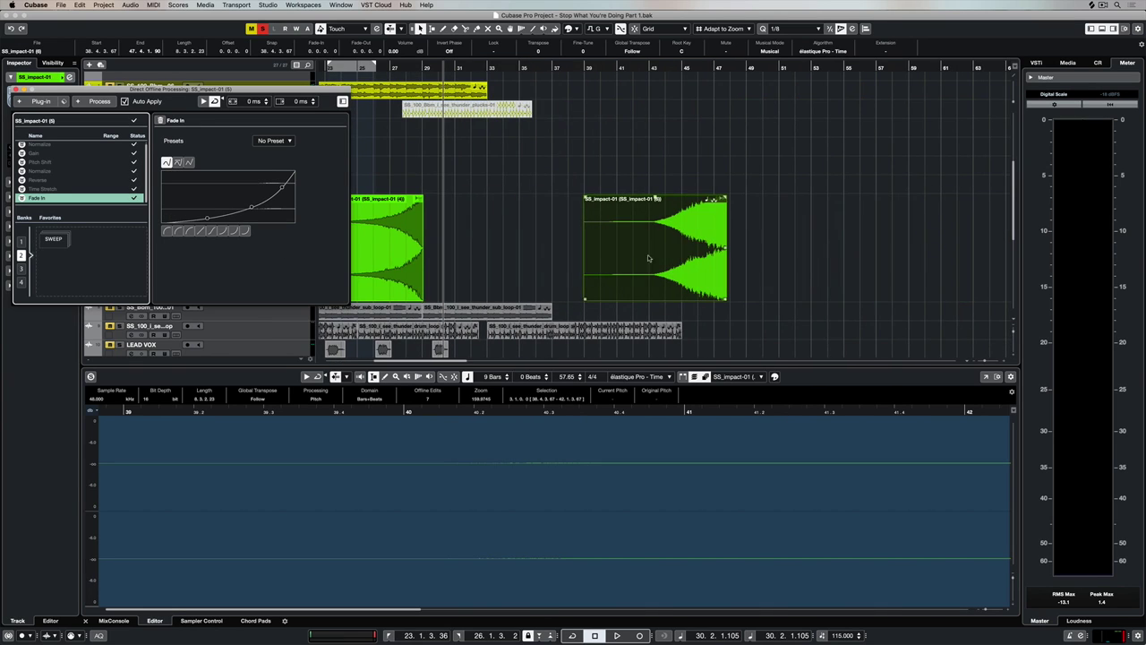
mouse_move(649, 259)
left_mouse_down()
mouse_move(658, 244)
mouse_move(636, 246)
left_mouse_up()
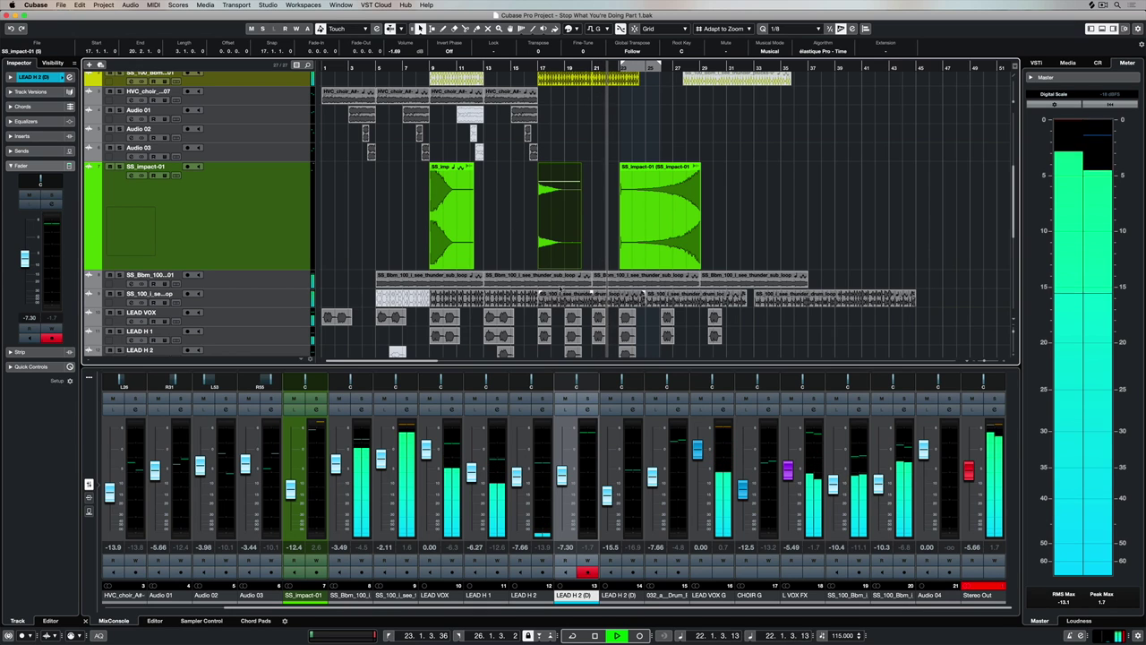
Open the thunder sub loop event at bar 21 in the Sample Editor.
double_click(644, 275)
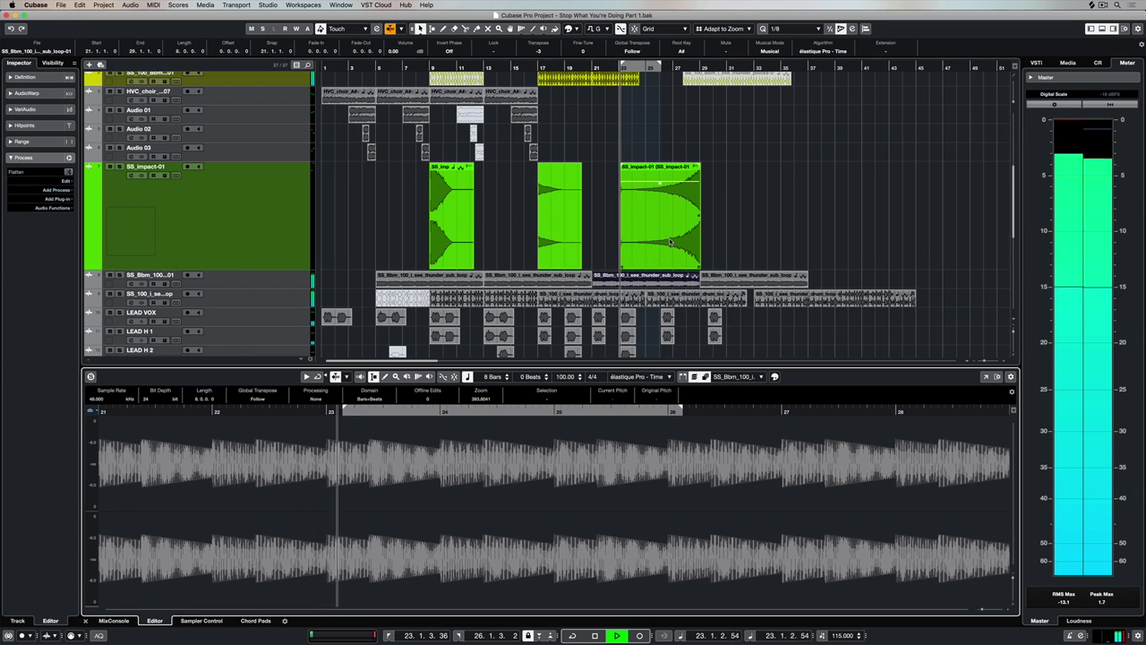